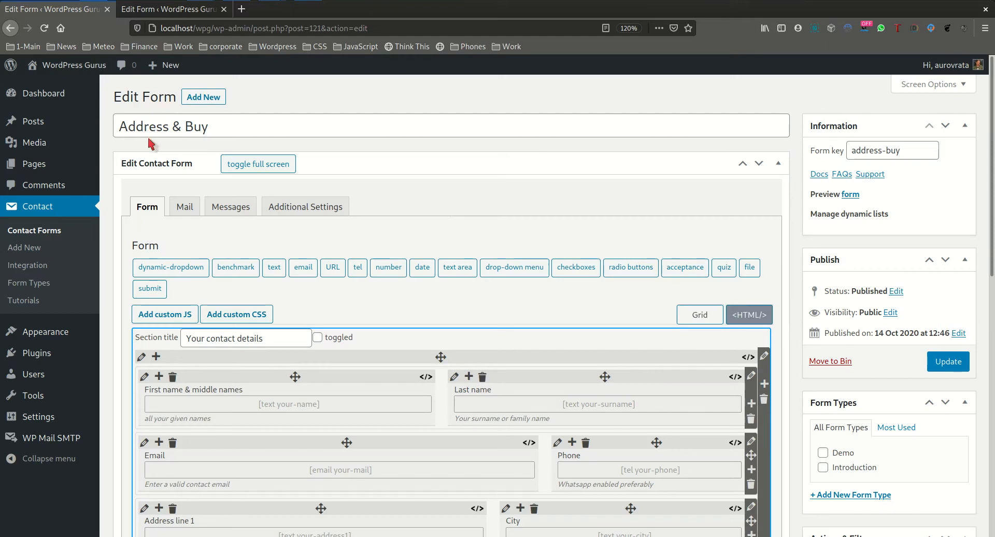
Compare the grid layouts and fields of the Address & Buy and Address & Sales forms in their editors
{"action": "scroll", "coordinate": [374, 261], "scroll_direction": "down", "scroll_amount": 5}
{"action": "scroll", "coordinate": [375, 260], "scroll_direction": "down", "scroll_amount": 5}
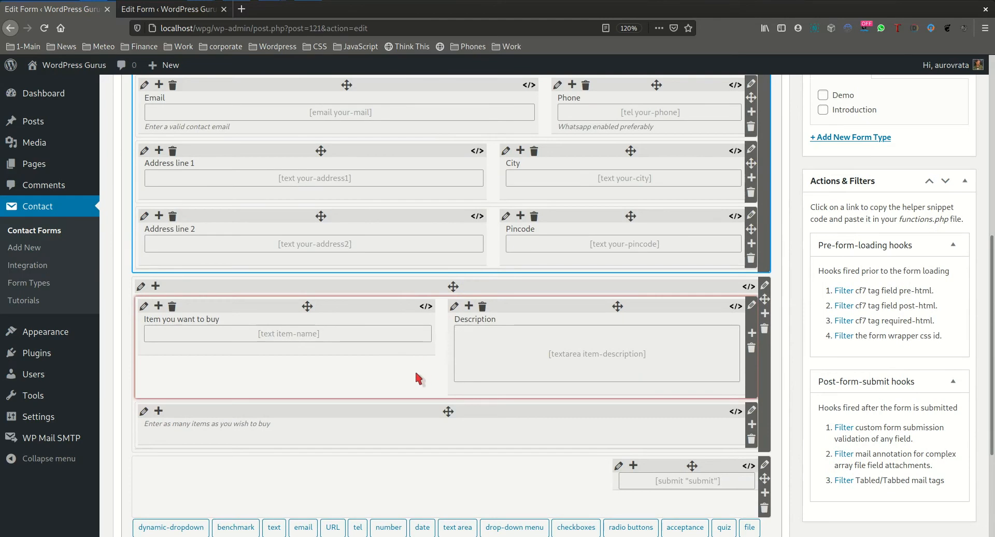
{"action": "scroll", "coordinate": [417, 375], "scroll_direction": "up", "scroll_amount": 5}
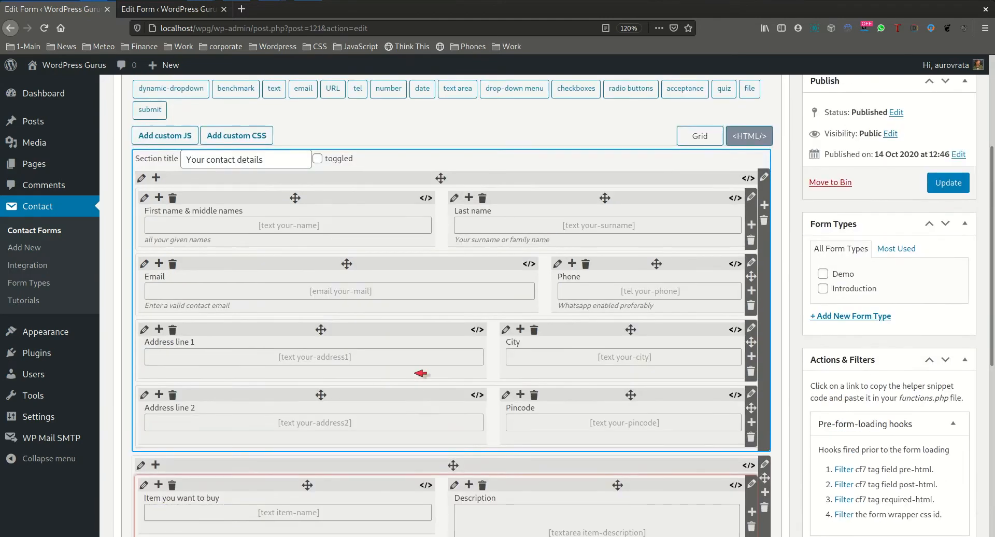
{"action": "scroll", "coordinate": [421, 372], "scroll_direction": "up", "scroll_amount": 4}
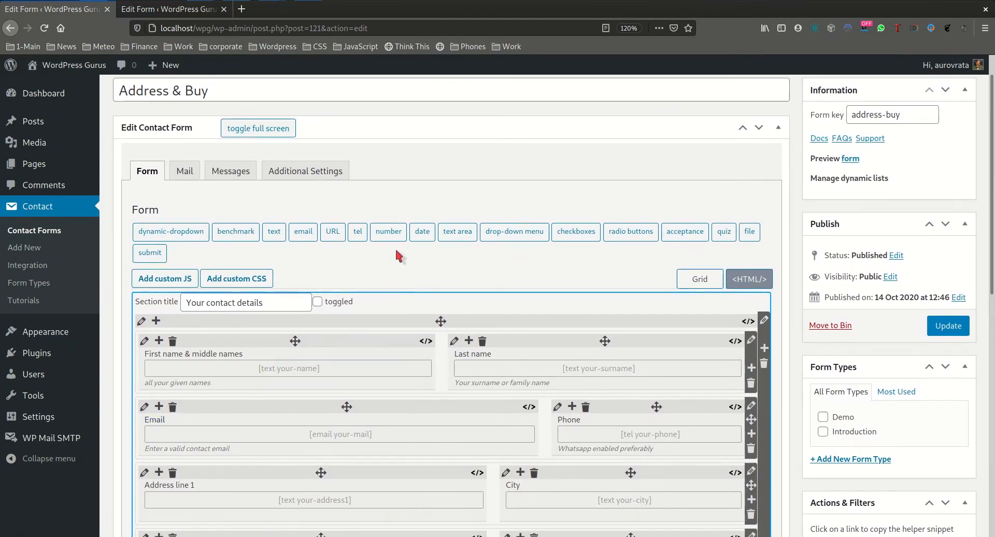
{"action": "left_click", "coordinate": [162, 15]}
{"action": "scroll", "coordinate": [301, 252], "scroll_direction": "up", "scroll_amount": 4}
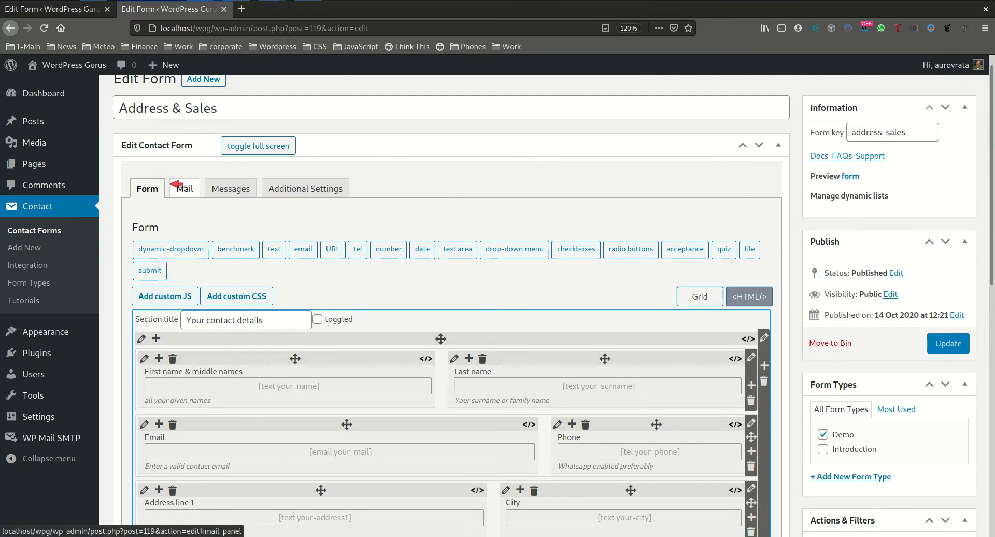
{"action": "scroll", "coordinate": [374, 327], "scroll_direction": "down", "scroll_amount": 3}
{"action": "scroll", "coordinate": [374, 328], "scroll_direction": "down", "scroll_amount": 1}
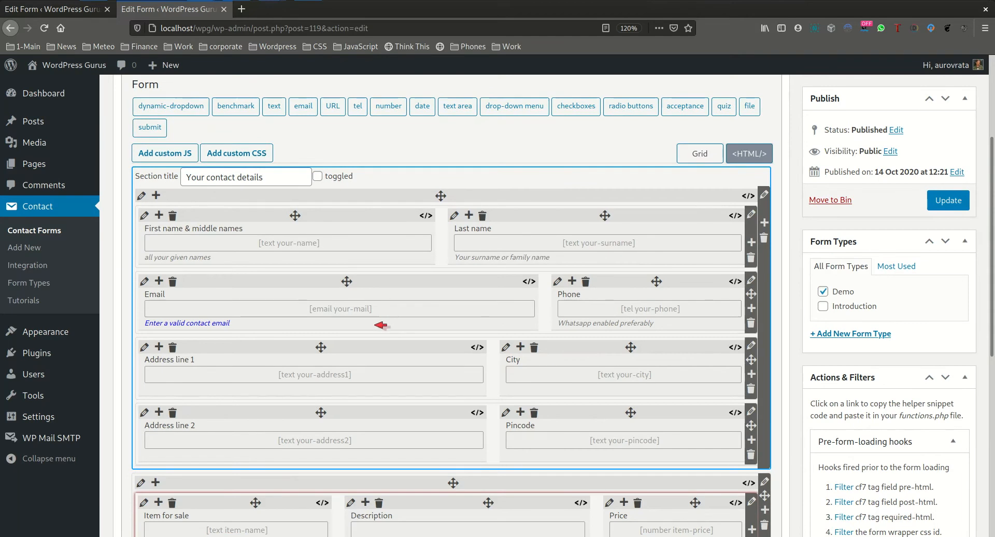
{"action": "scroll", "coordinate": [375, 321], "scroll_direction": "up", "scroll_amount": 5}
Preview the Address & Sales form in a separate browser tab and review its contact and item fields
{"action": "middle_click", "coordinate": [848, 194]}
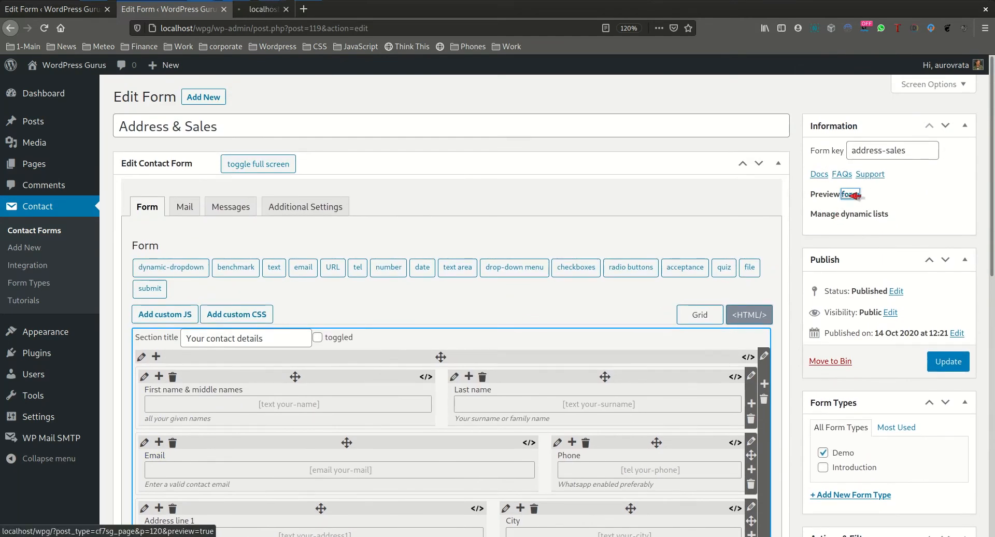
{"action": "left_click", "coordinate": [288, 10]}
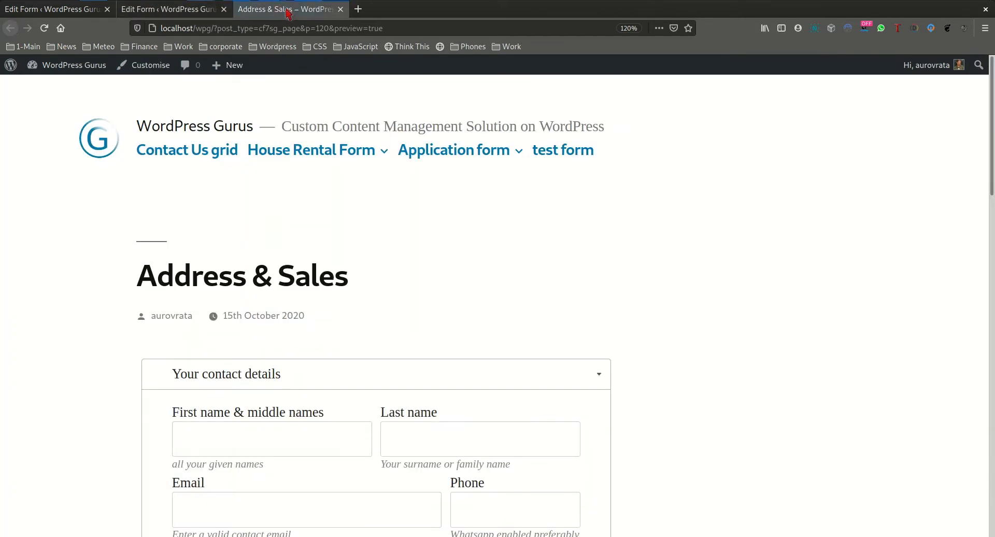
{"action": "scroll", "coordinate": [529, 248], "scroll_direction": "down", "scroll_amount": 3}
{"action": "scroll", "coordinate": [612, 259], "scroll_direction": "down", "scroll_amount": 2}
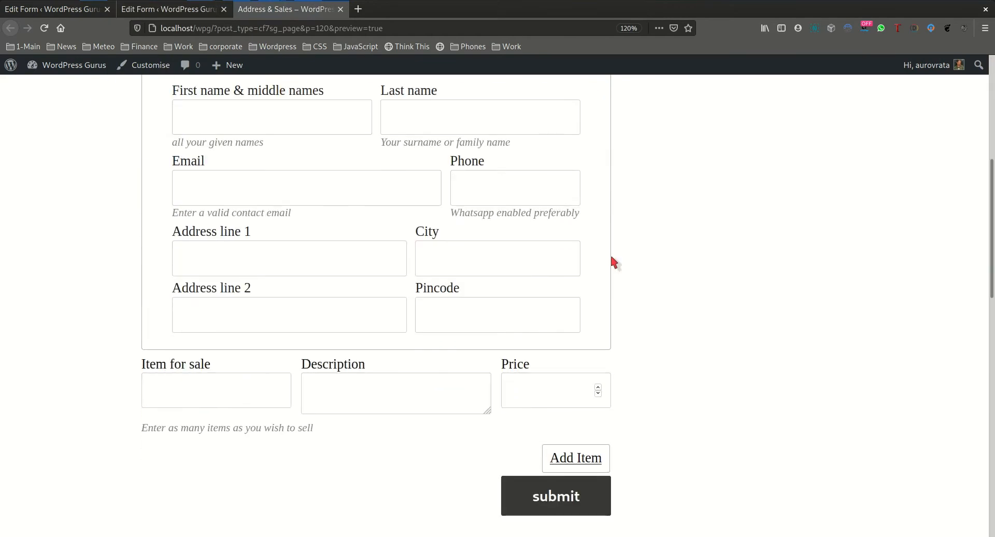
{"action": "scroll", "coordinate": [666, 329], "scroll_direction": "up", "scroll_amount": 1}
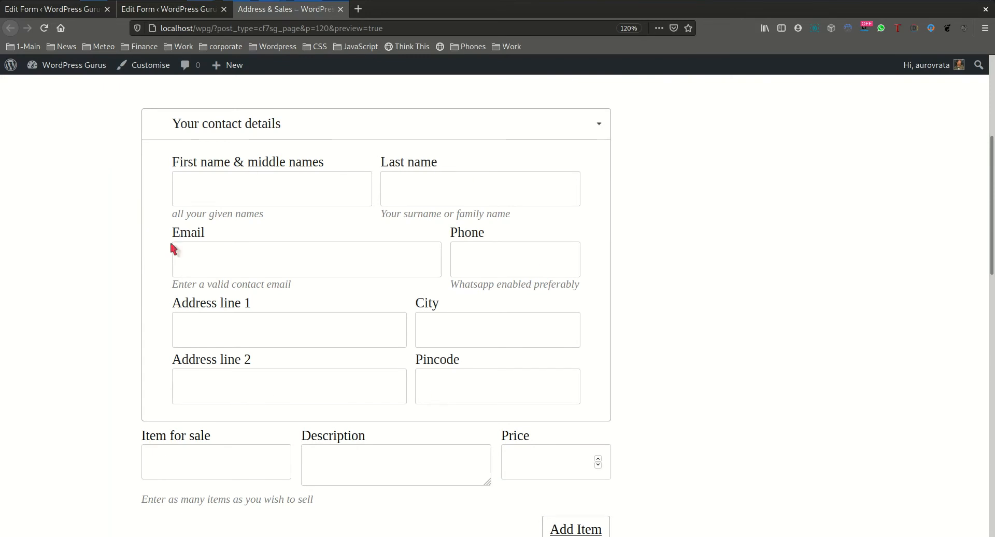
{"action": "scroll", "coordinate": [168, 454], "scroll_direction": "down", "scroll_amount": 2}
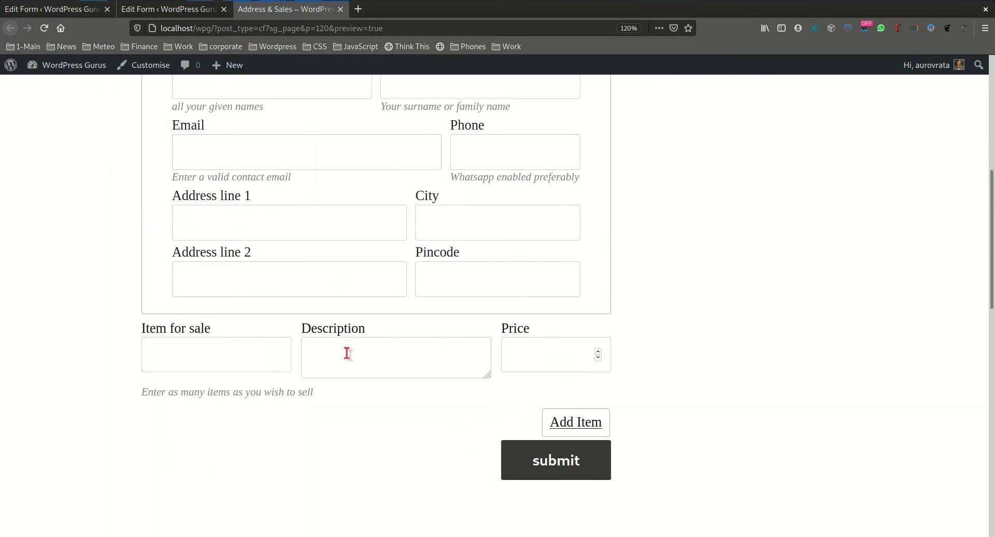
Test the repeatable item row in the Address & Sales preview by adding two extra rows and removing them
{"action": "left_click", "coordinate": [204, 366]}
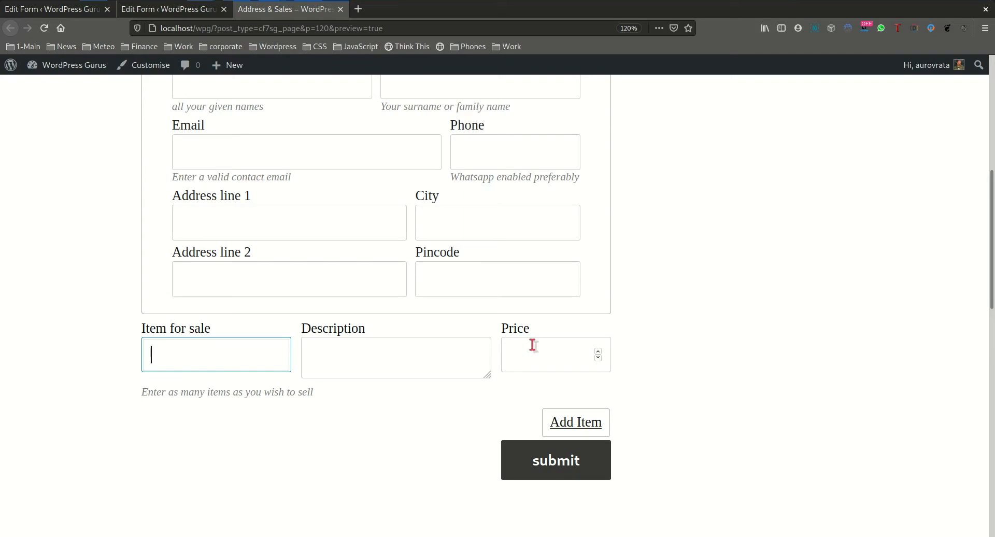
{"action": "left_click", "coordinate": [577, 421]}
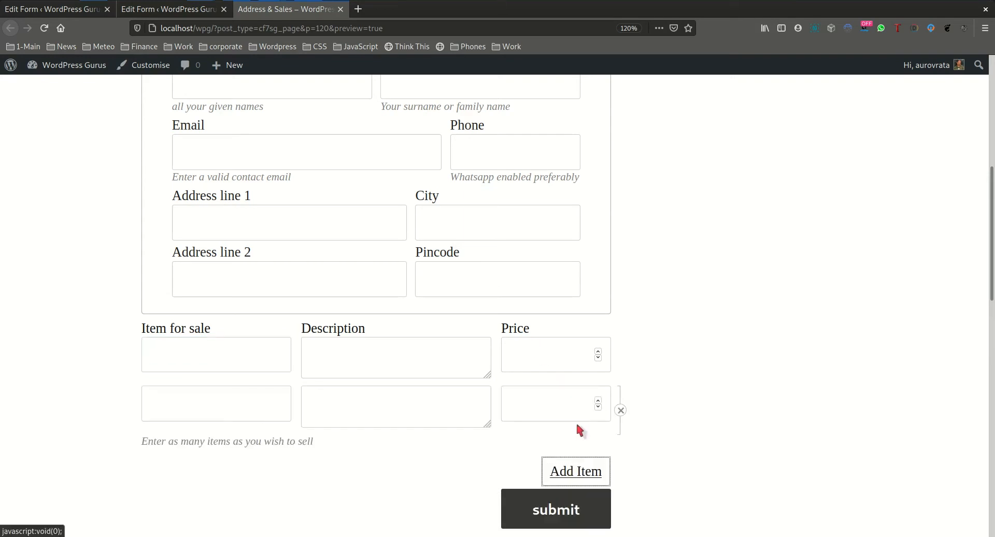
{"action": "left_click", "coordinate": [587, 470]}
{"action": "scroll", "coordinate": [570, 402], "scroll_direction": "down", "scroll_amount": 2}
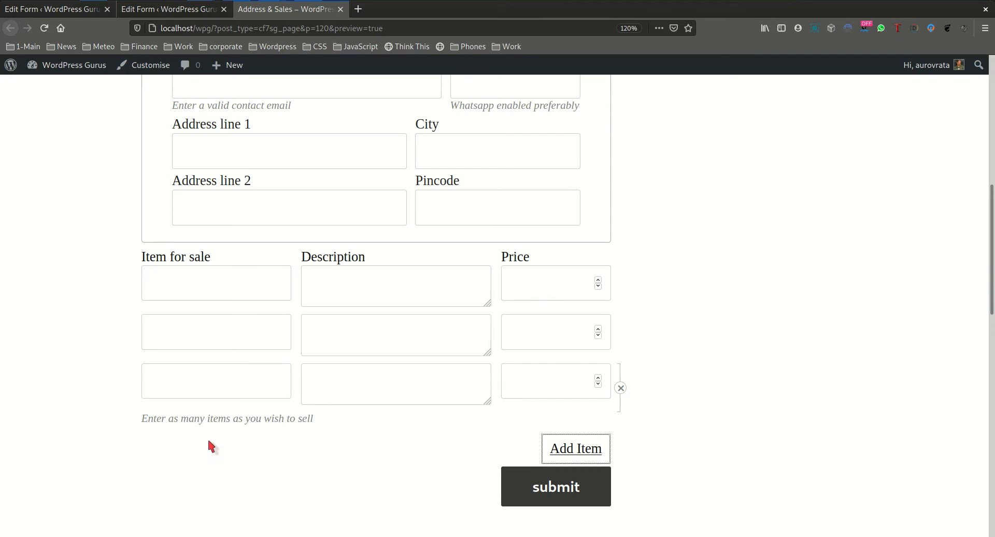
{"action": "left_click", "coordinate": [621, 389]}
{"action": "left_click", "coordinate": [621, 338]}
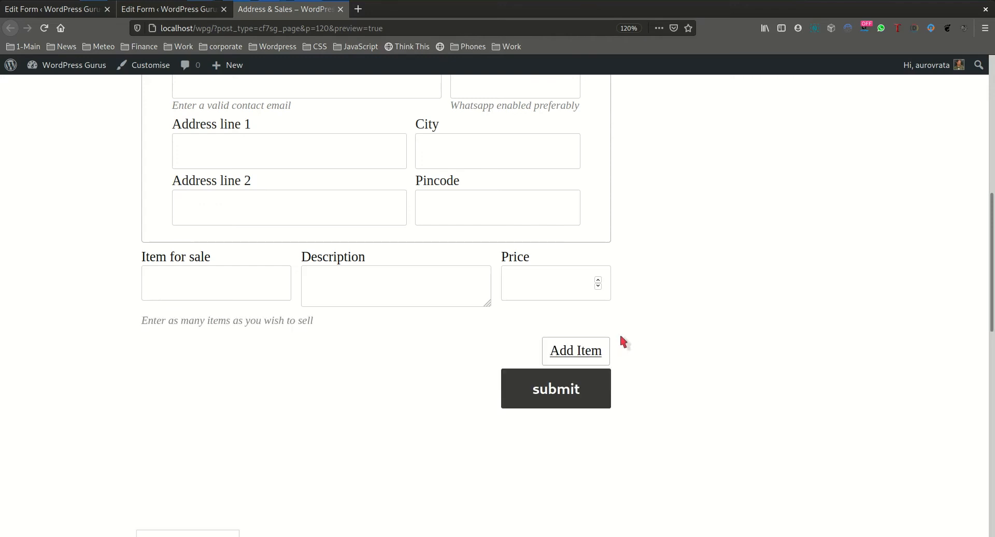
{"action": "scroll", "coordinate": [618, 332], "scroll_direction": "up", "scroll_amount": 2}
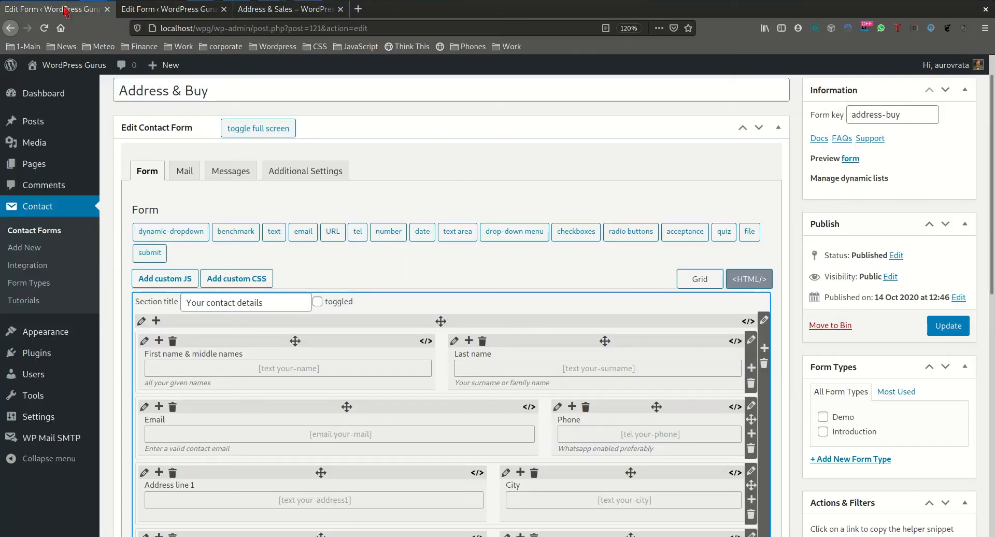
Preview the Address & Buy form in a separate browser tab placed after the Address & Sales preview, and review its fields
{"action": "left_click", "coordinate": [57, 8]}
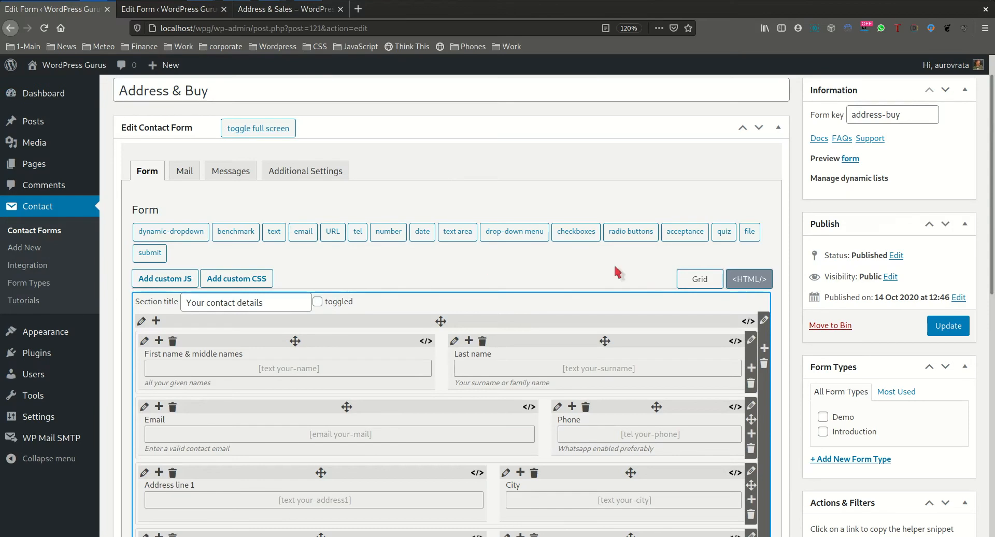
{"action": "middle_click", "coordinate": [844, 157]}
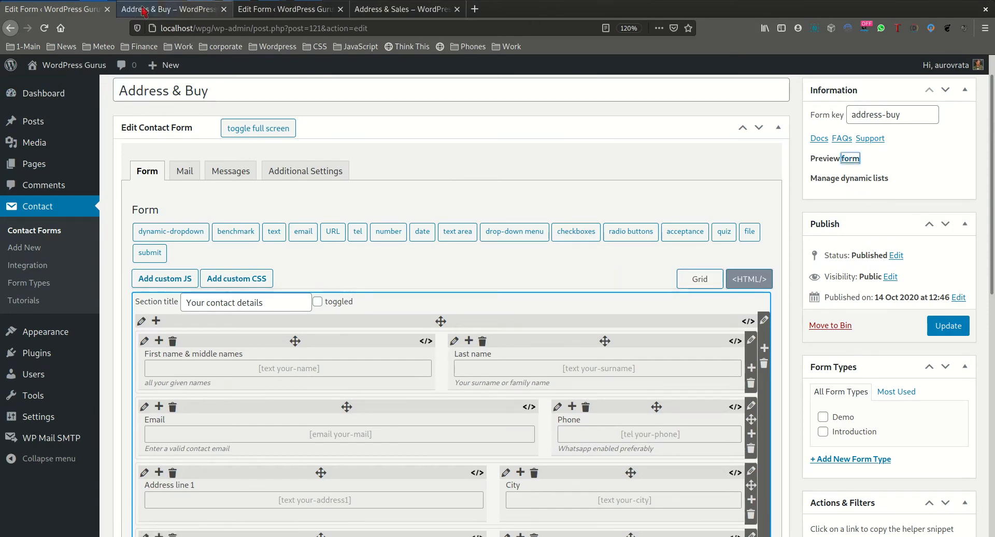
{"action": "left_click_drag", "start_coordinate": [171, 9], "coordinate": [382, 17]}
{"action": "scroll", "coordinate": [488, 254], "scroll_direction": "down", "scroll_amount": 4}
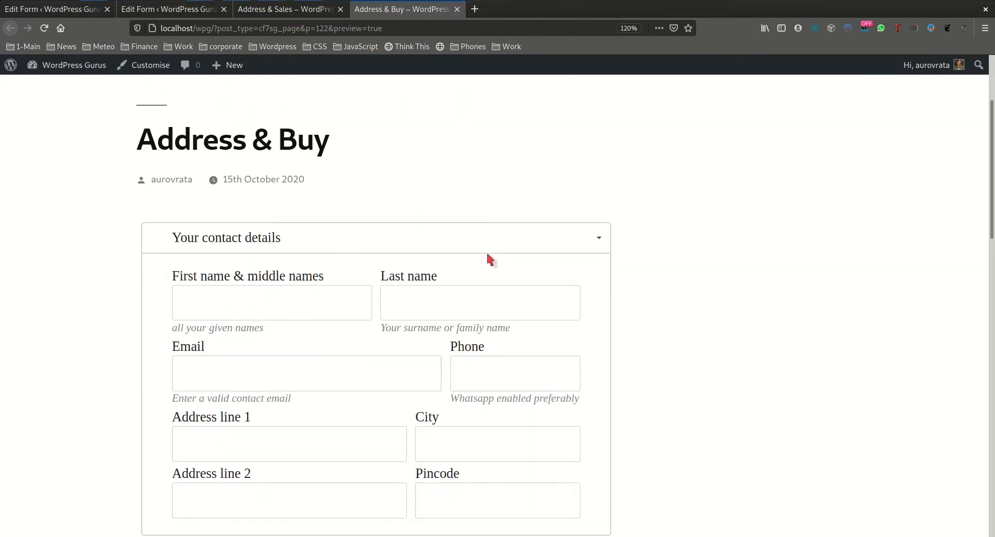
{"action": "scroll", "coordinate": [518, 343], "scroll_direction": "down", "scroll_amount": 4}
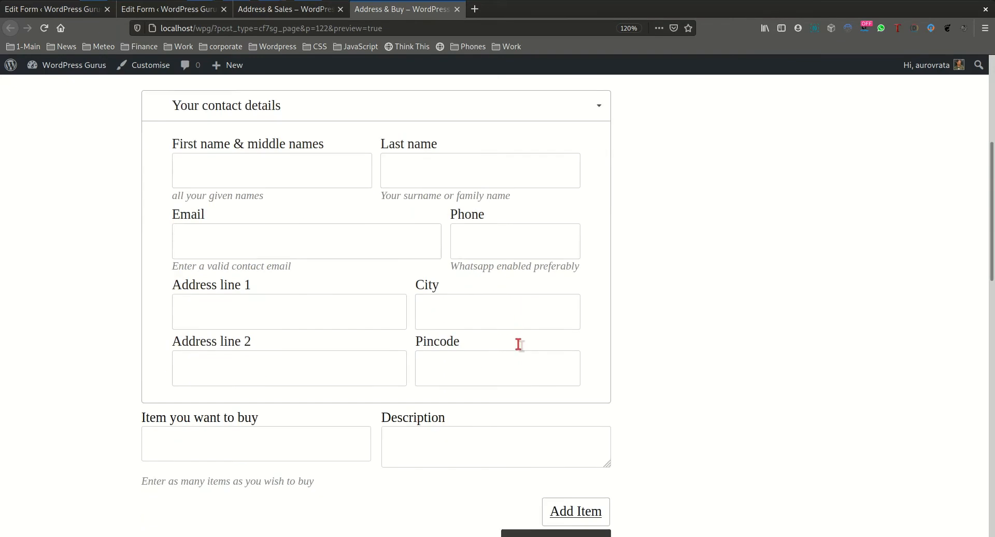
{"action": "scroll", "coordinate": [518, 345], "scroll_direction": "up", "scroll_amount": 2}
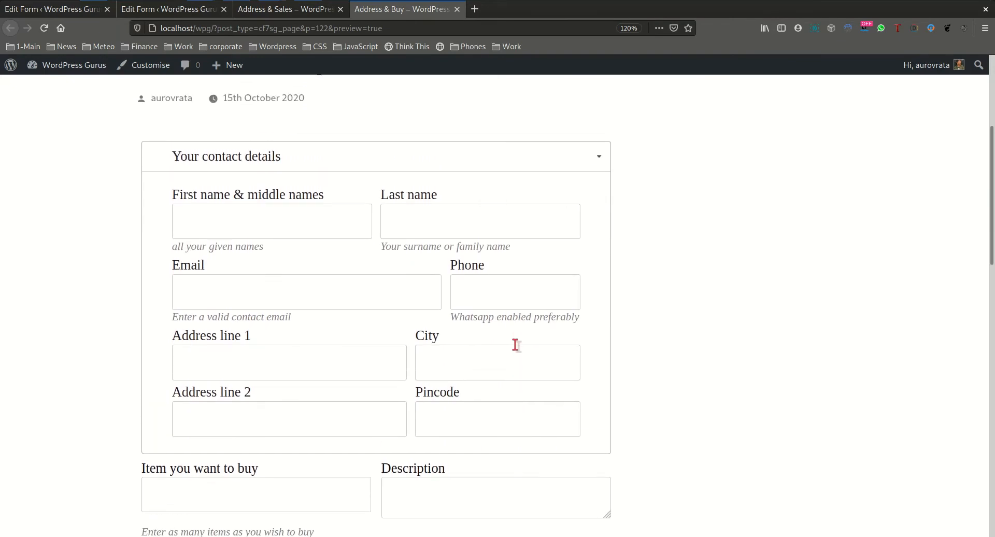
{"action": "scroll", "coordinate": [517, 350], "scroll_direction": "down", "scroll_amount": 2}
{"action": "scroll", "coordinate": [472, 410], "scroll_direction": "down", "scroll_amount": 2}
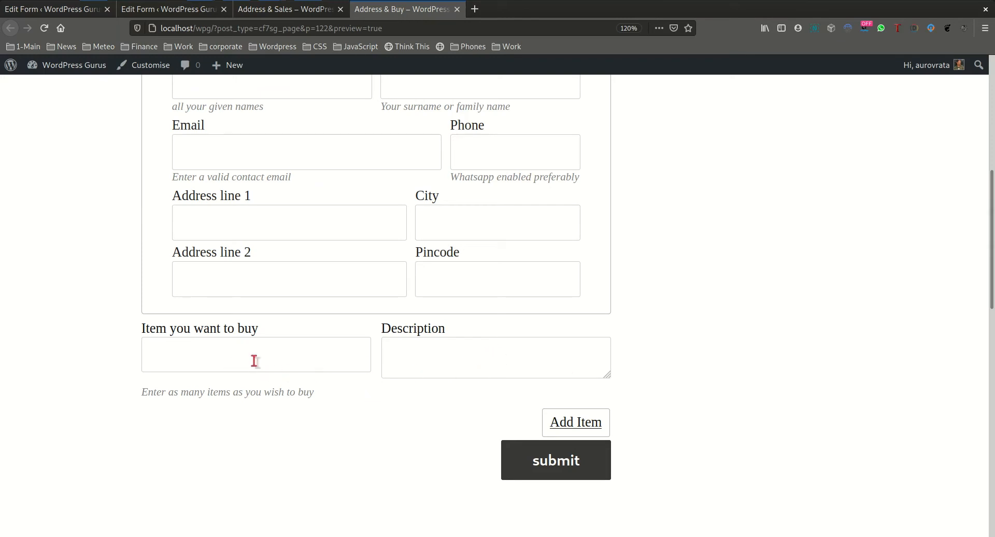
{"action": "scroll", "coordinate": [410, 385], "scroll_direction": "up", "scroll_amount": 2}
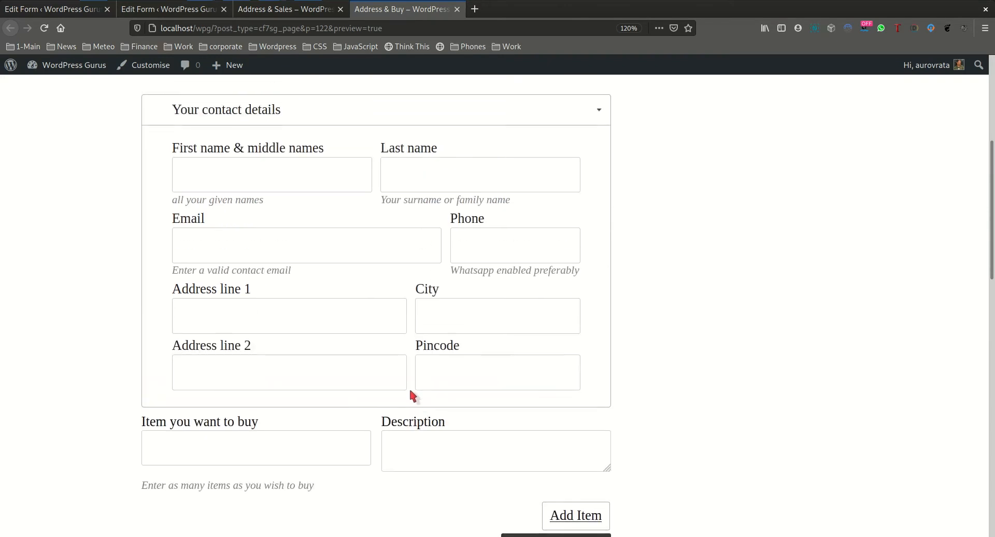
{"action": "scroll", "coordinate": [411, 395], "scroll_direction": "up", "scroll_amount": 1}
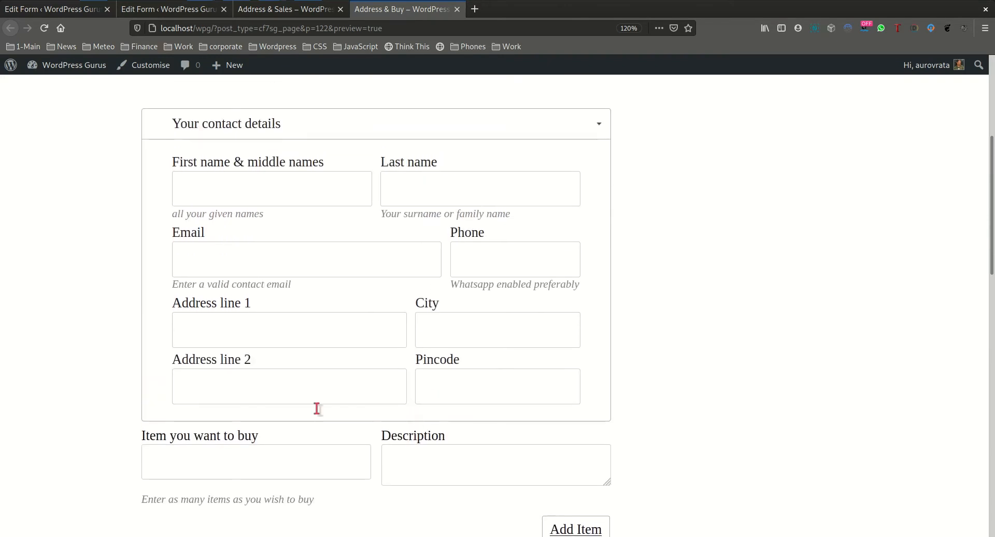
Compare the contact details section across both form previews and examine it in the Address & Buy editor
{"action": "left_click", "coordinate": [314, 11]}
{"action": "scroll", "coordinate": [404, 174], "scroll_direction": "up", "scroll_amount": 3}
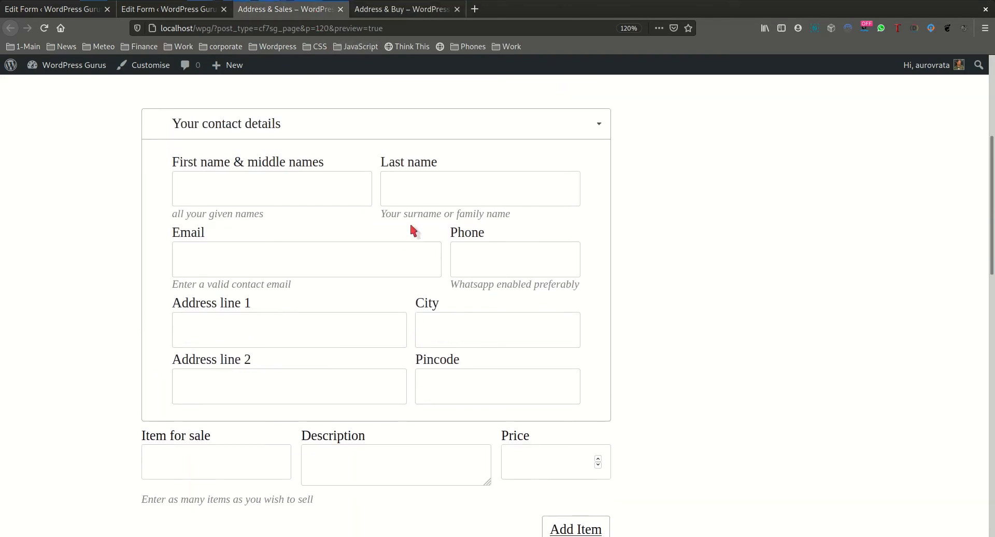
{"action": "left_click", "coordinate": [397, 10]}
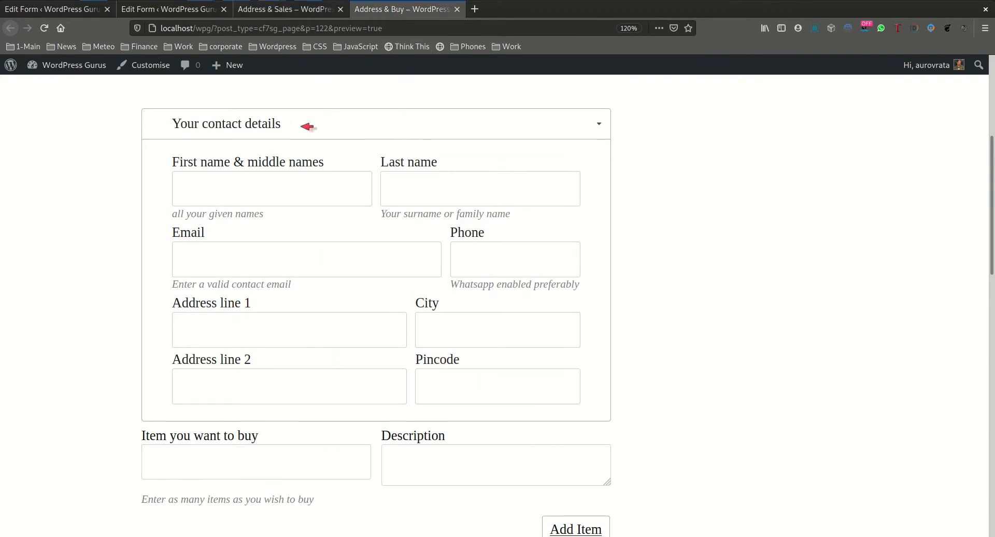
{"action": "left_click", "coordinate": [293, 13]}
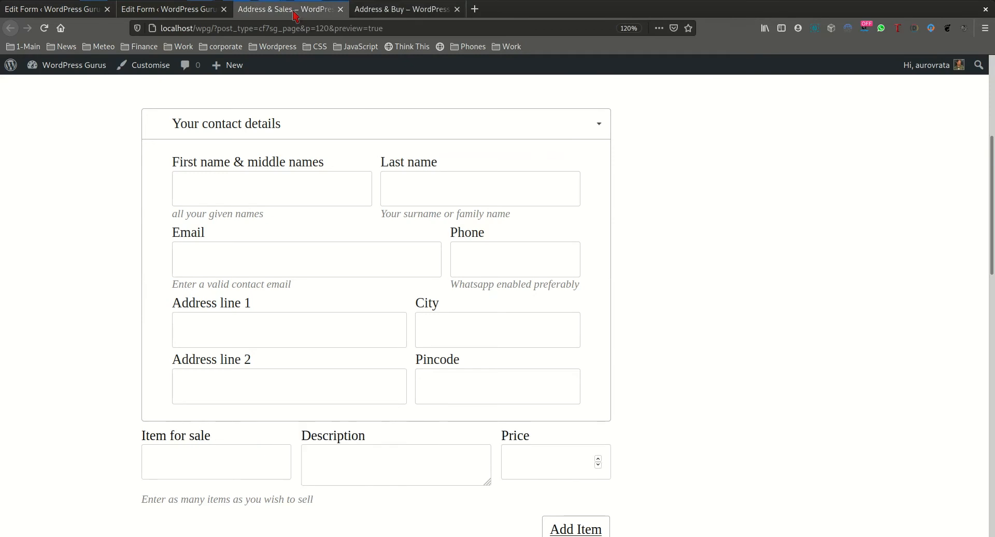
{"action": "left_click", "coordinate": [71, 9]}
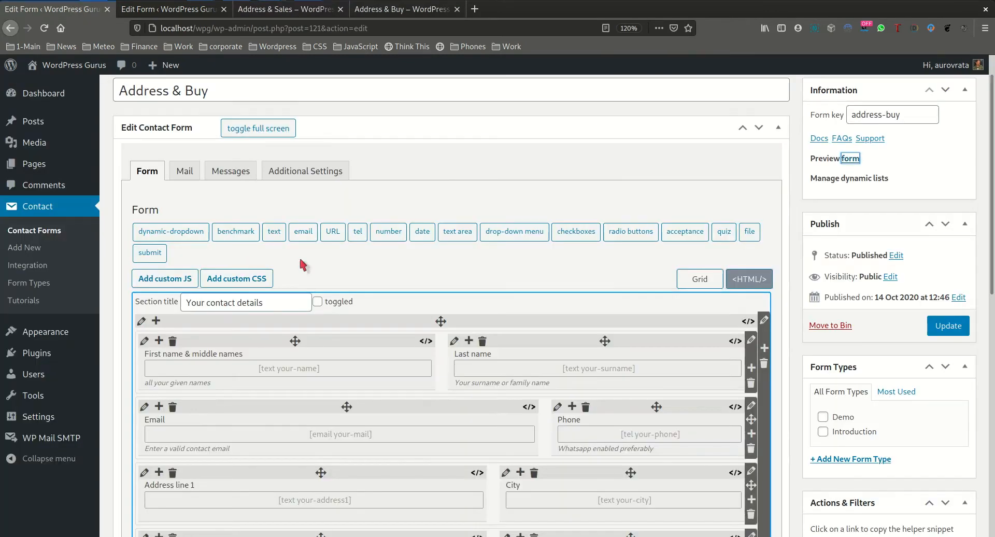
{"action": "scroll", "coordinate": [304, 262], "scroll_direction": "down", "scroll_amount": 3}
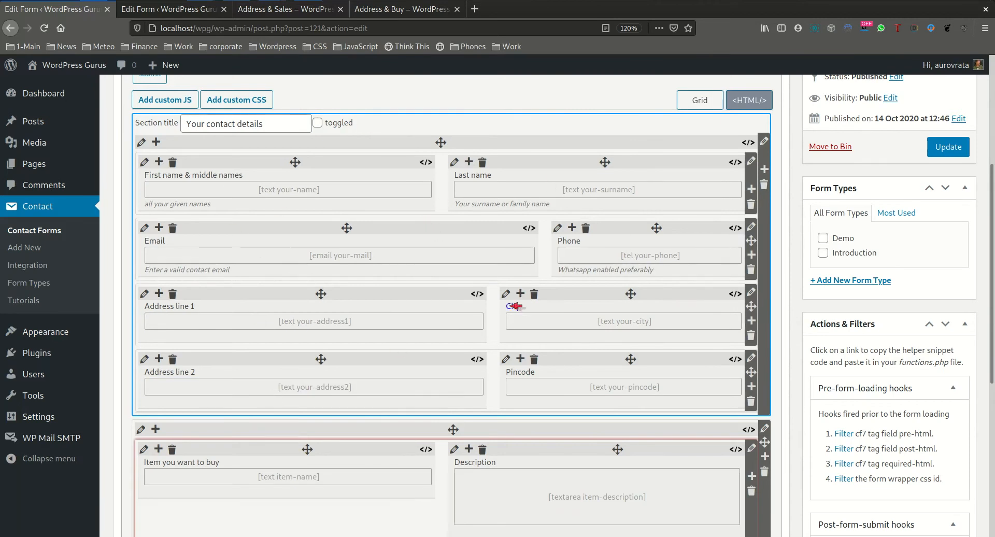
{"action": "scroll", "coordinate": [497, 287], "scroll_direction": "up", "scroll_amount": 1}
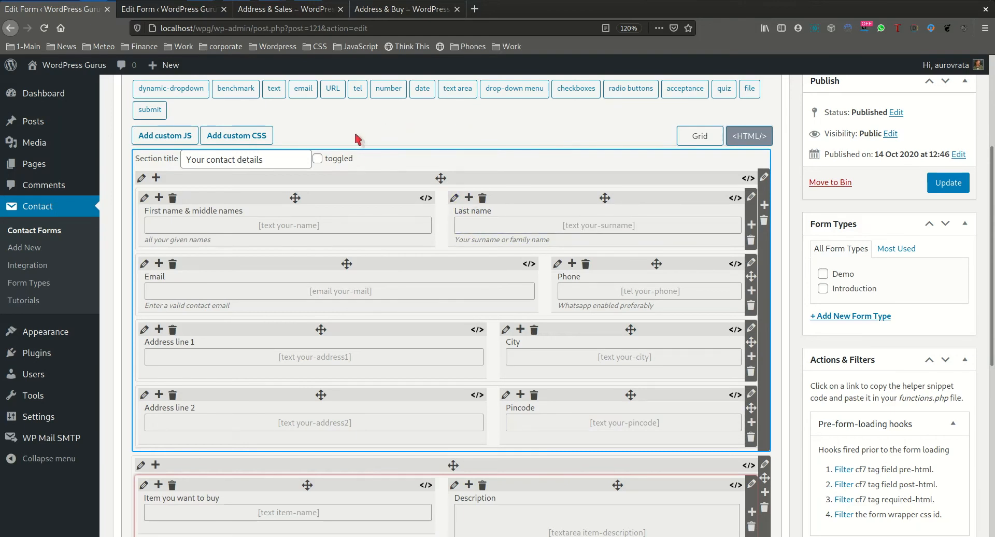
Start a new contact form in a separate browser tab and close both form preview tabs
{"action": "left_click", "coordinate": [184, 12]}
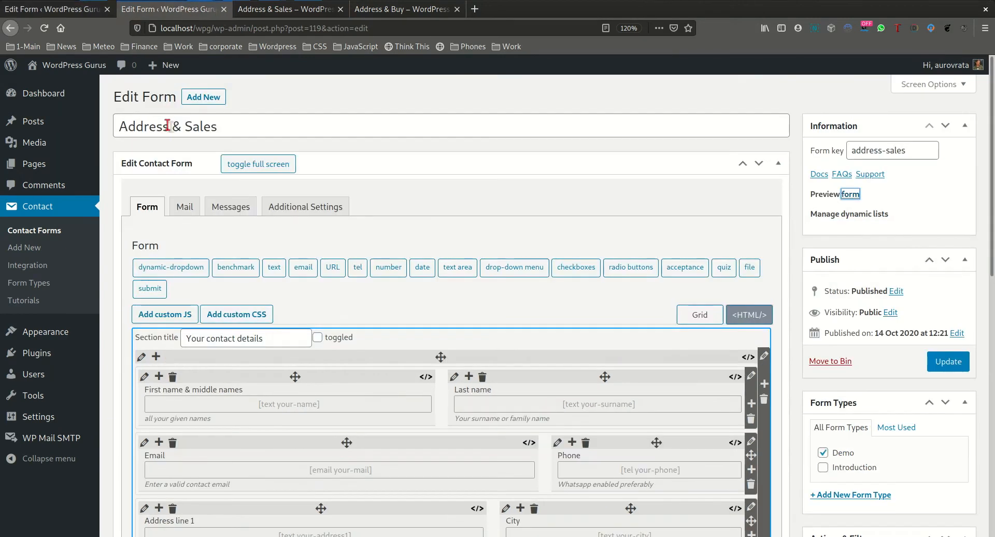
{"action": "middle_click", "coordinate": [204, 97]}
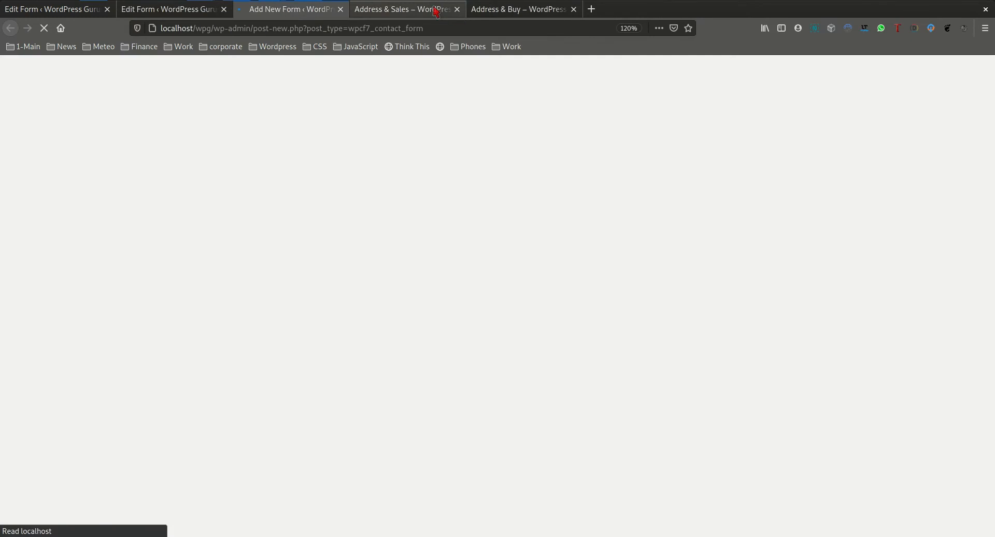
{"action": "left_click", "coordinate": [450, 13]}
{"action": "left_click", "coordinate": [457, 9]}
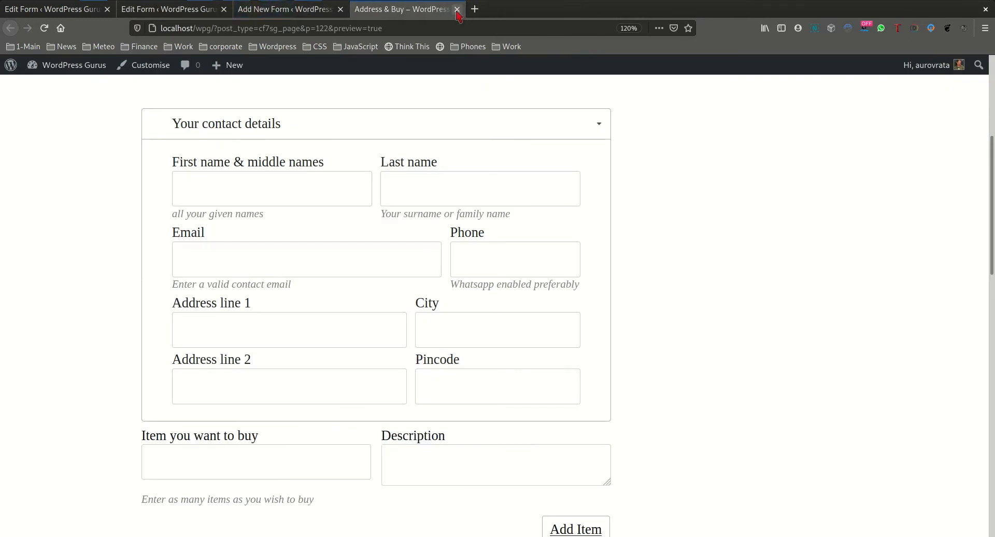
{"action": "left_click", "coordinate": [457, 9]}
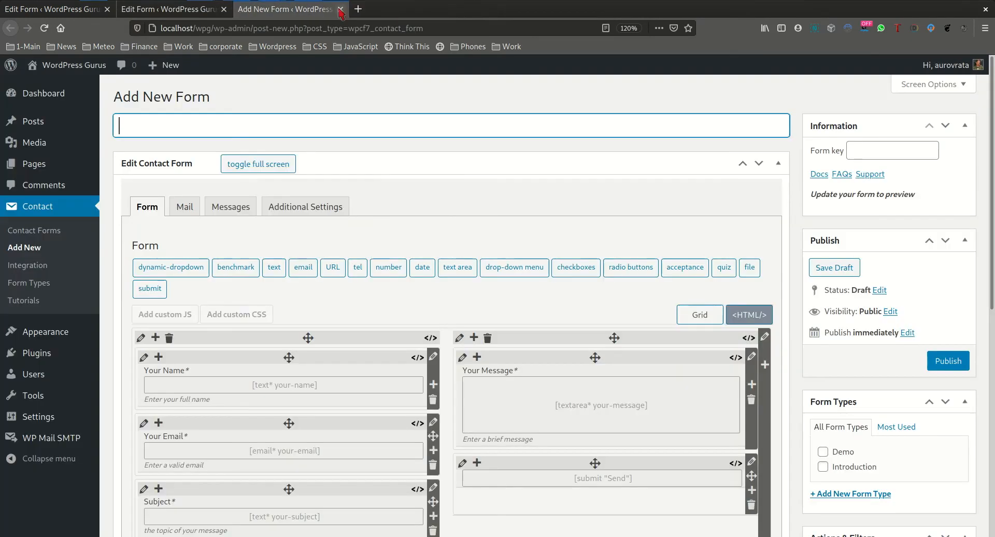
Title the new contact form "Sale form"
{"action": "left_click", "coordinate": [278, 134]}
{"action": "type", "text": "B"}
{"action": "key", "text": "BackSpace"}
{"action": "type", "text": "Sale form"}
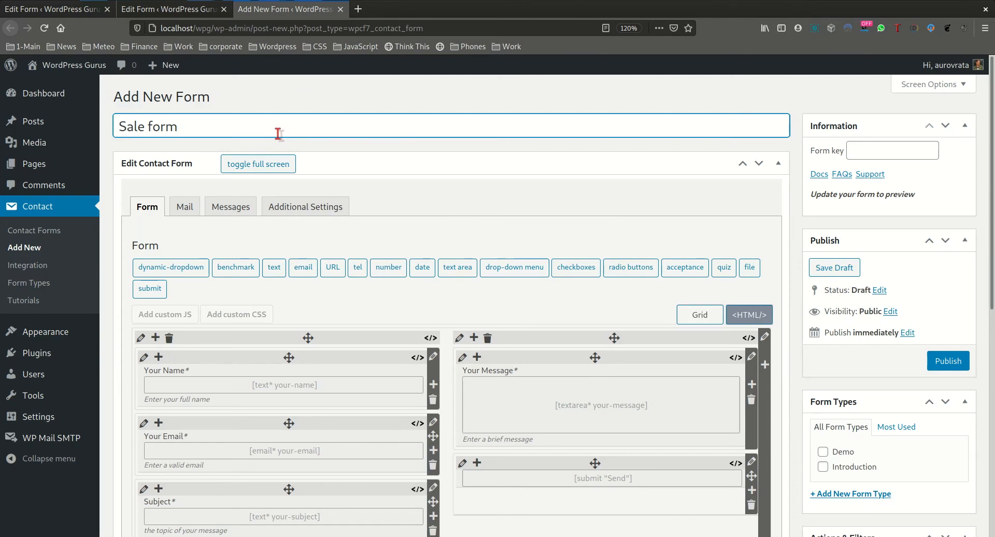
{"action": "scroll", "coordinate": [602, 164], "scroll_direction": "down", "scroll_amount": 2}
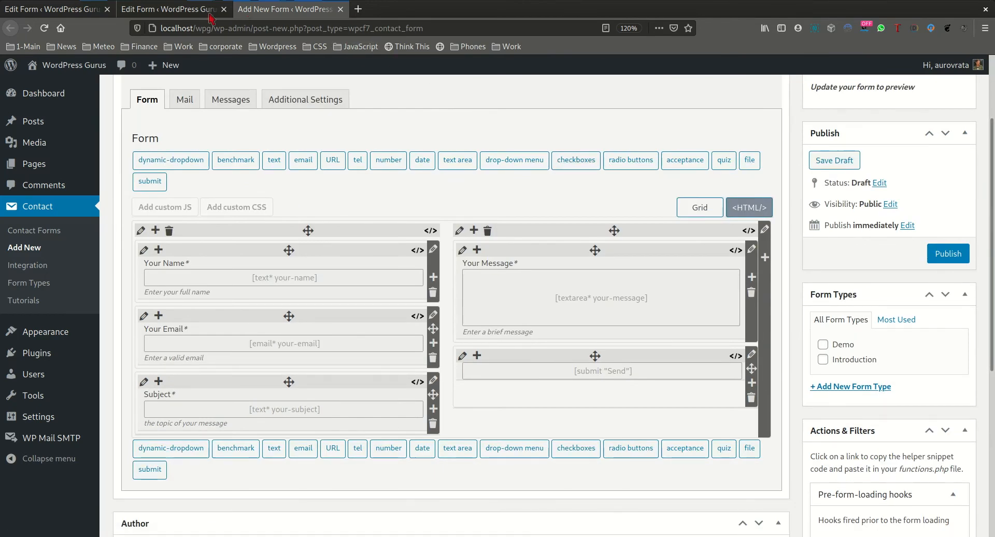
Copy the HTML of the items-for-sale table and submit row from the Address & Sales form, excluding its contact details section
{"action": "left_click", "coordinate": [157, 8]}
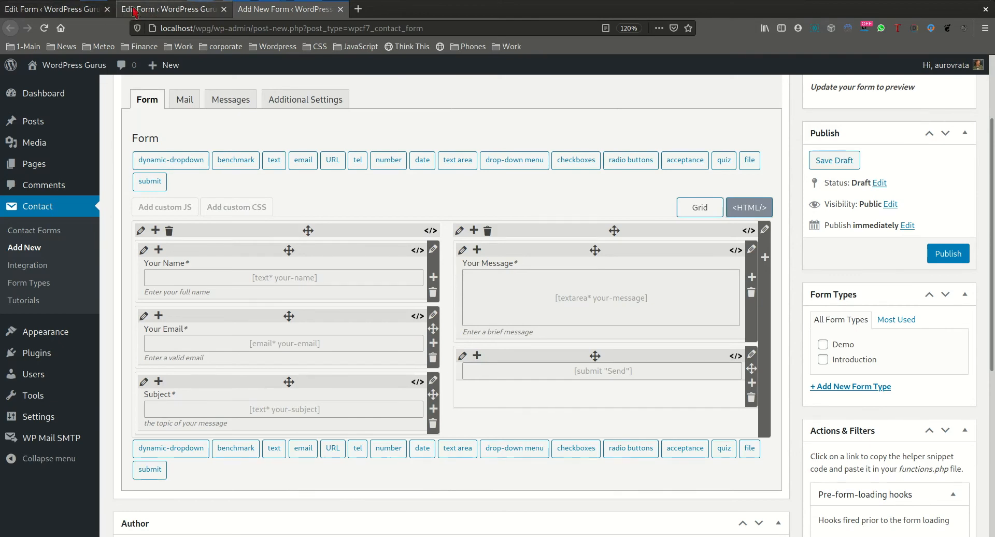
{"action": "scroll", "coordinate": [362, 103], "scroll_direction": "down", "scroll_amount": 4}
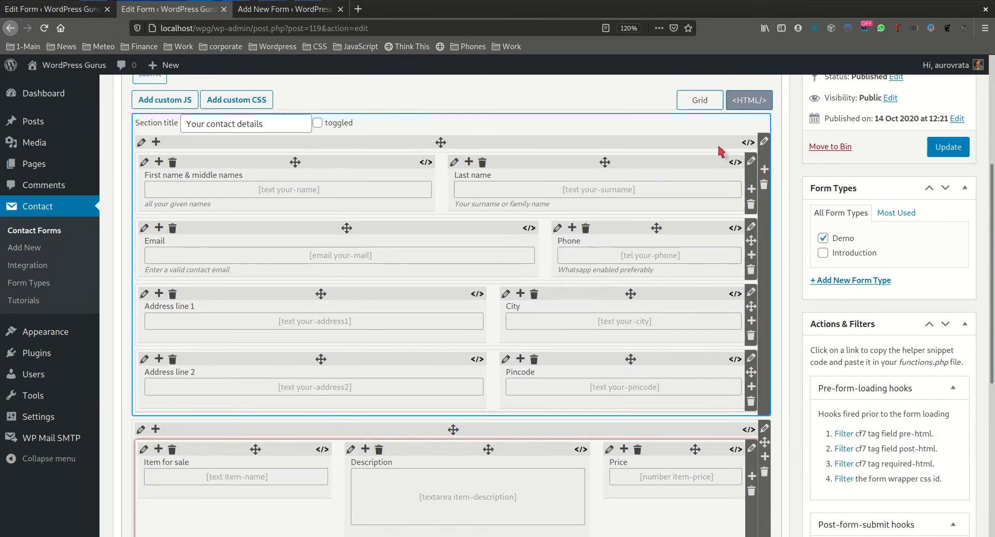
{"action": "left_click", "coordinate": [747, 102]}
{"action": "scroll", "coordinate": [592, 230], "scroll_direction": "down", "scroll_amount": 5}
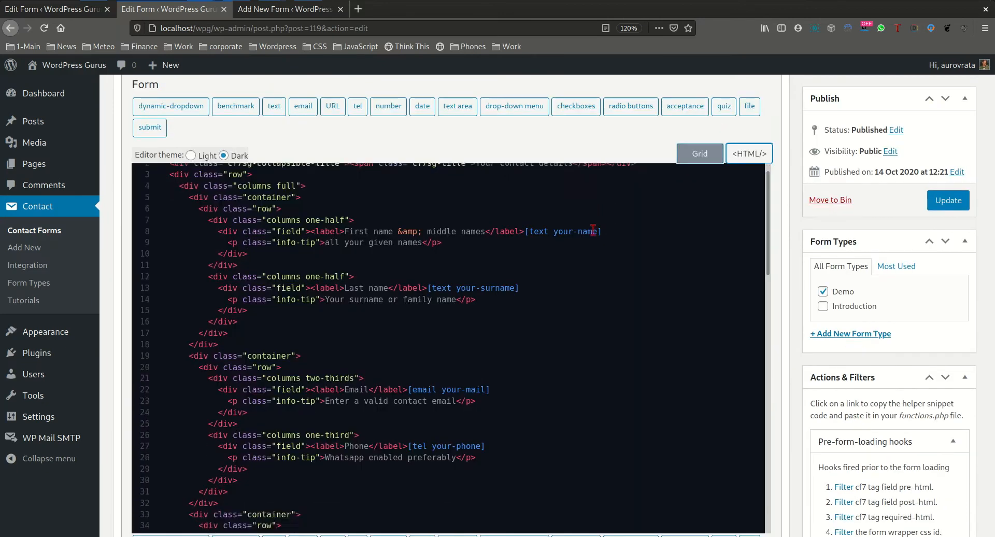
{"action": "scroll", "coordinate": [591, 230], "scroll_direction": "down", "scroll_amount": 5}
{"action": "scroll", "coordinate": [265, 226], "scroll_direction": "down", "scroll_amount": 3}
{"action": "key", "text": "ctrl+a"}
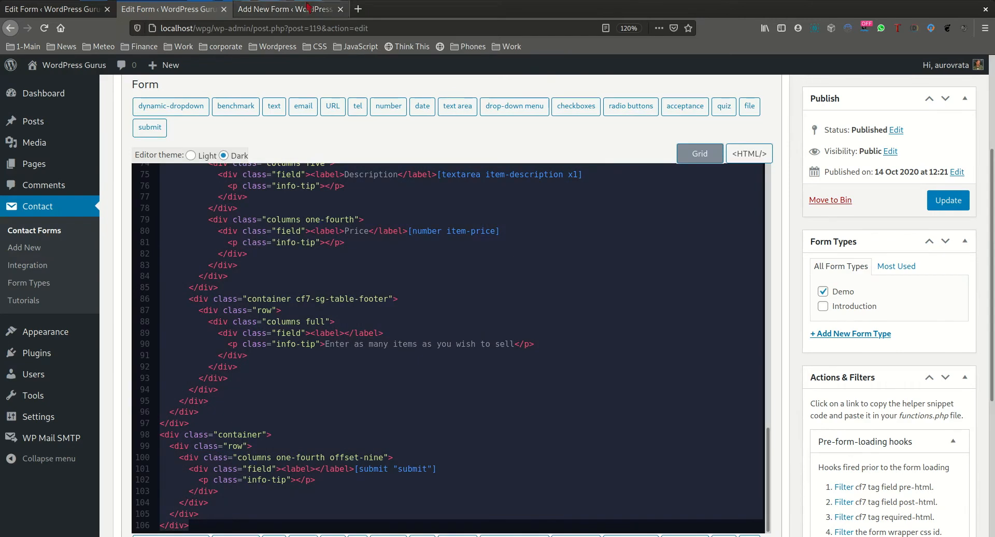
Replace the Sale form's default HTML with the copied items table and submit code, and publish the form
{"action": "left_click", "coordinate": [311, 10]}
{"action": "left_click", "coordinate": [748, 206]}
{"action": "left_click", "coordinate": [663, 268]}
{"action": "key", "text": "ctrl+a"}
{"action": "key", "text": "ctrl+v"}
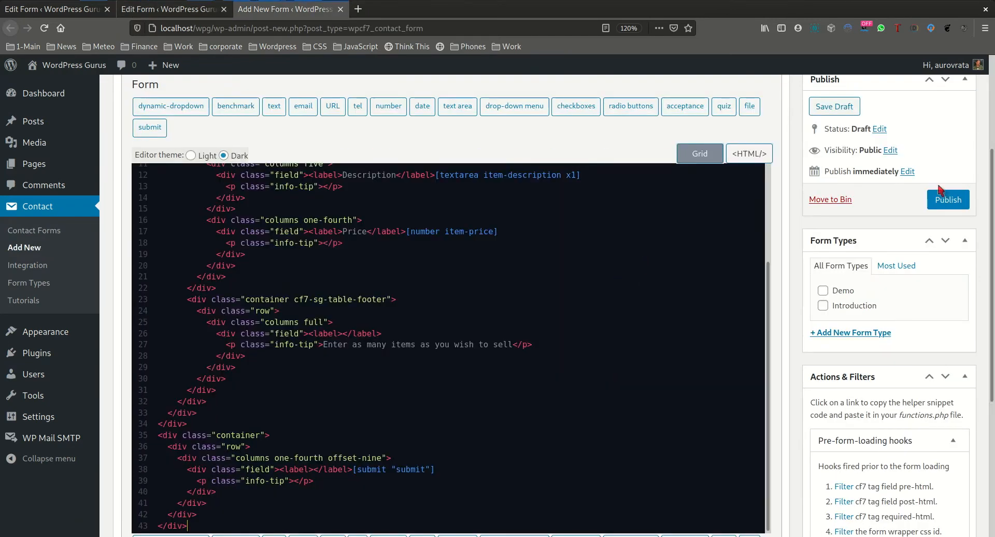
{"action": "left_click", "coordinate": [933, 206]}
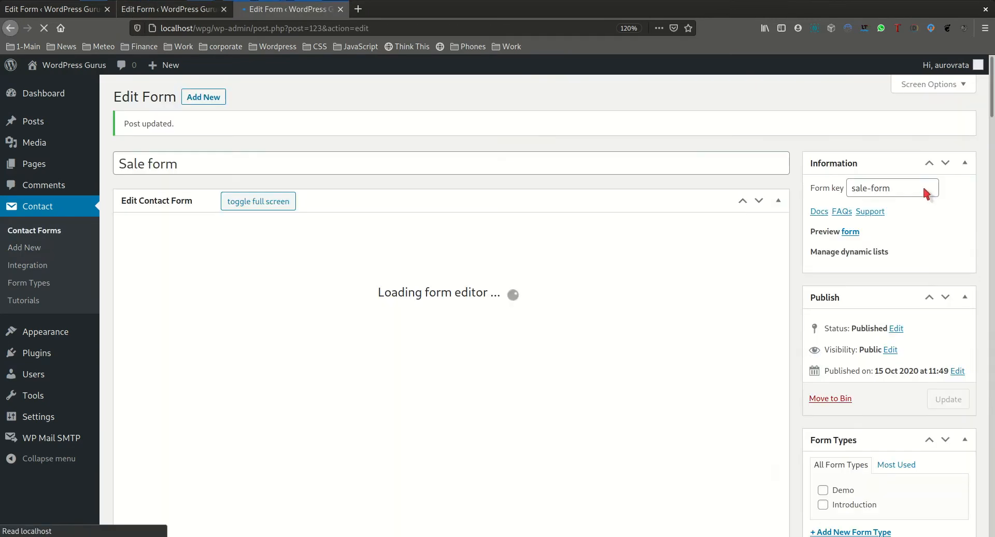
Check the Sale form's grid layout, preview its fields in a separate browser tab and close the preview
{"action": "scroll", "coordinate": [930, 190], "scroll_direction": "down", "scroll_amount": 2}
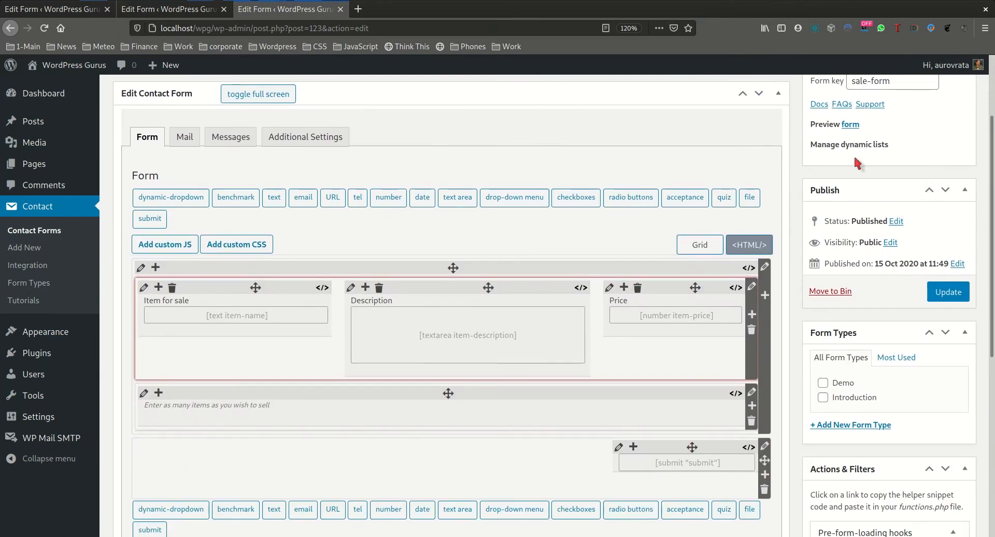
{"action": "scroll", "coordinate": [858, 162], "scroll_direction": "up", "scroll_amount": 2}
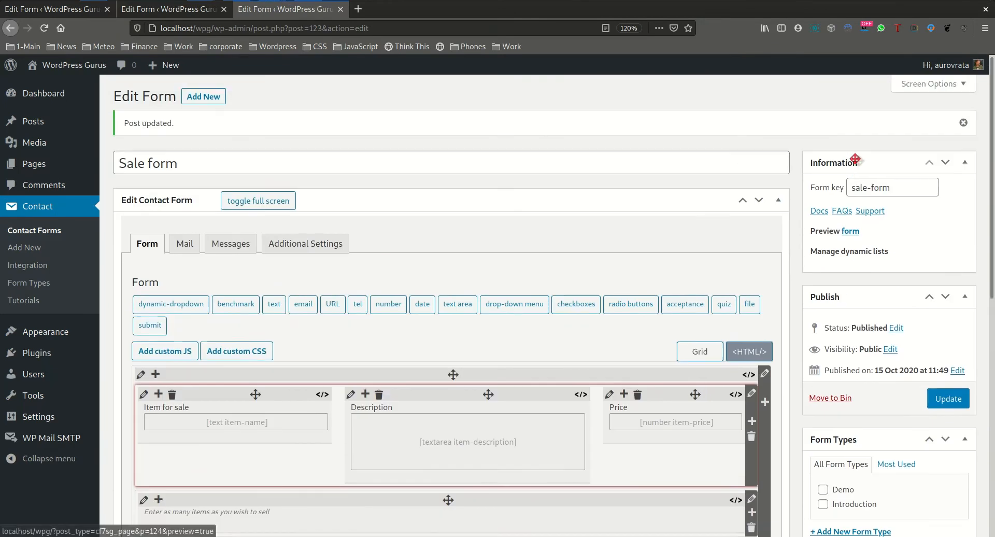
{"action": "left_click", "coordinate": [856, 235]}
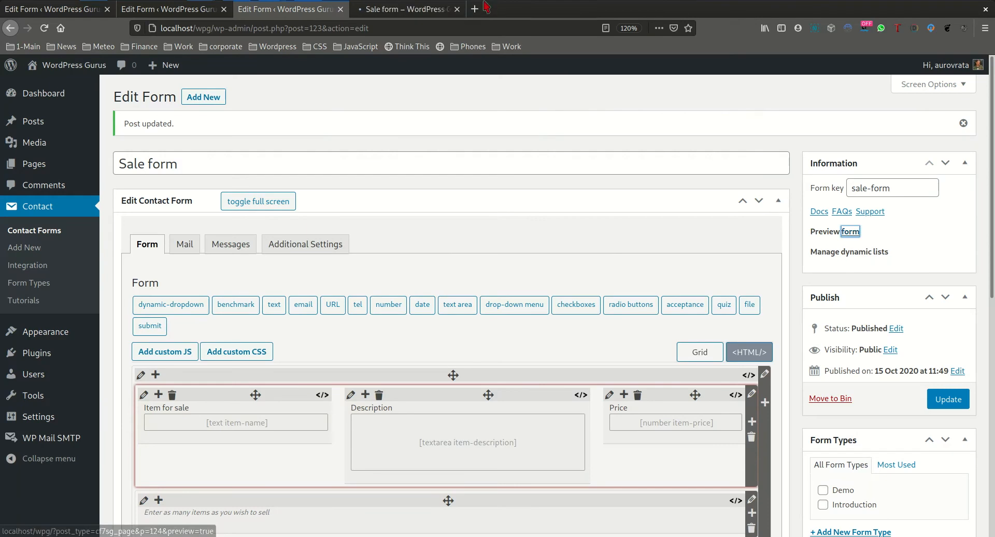
{"action": "left_click", "coordinate": [418, 12]}
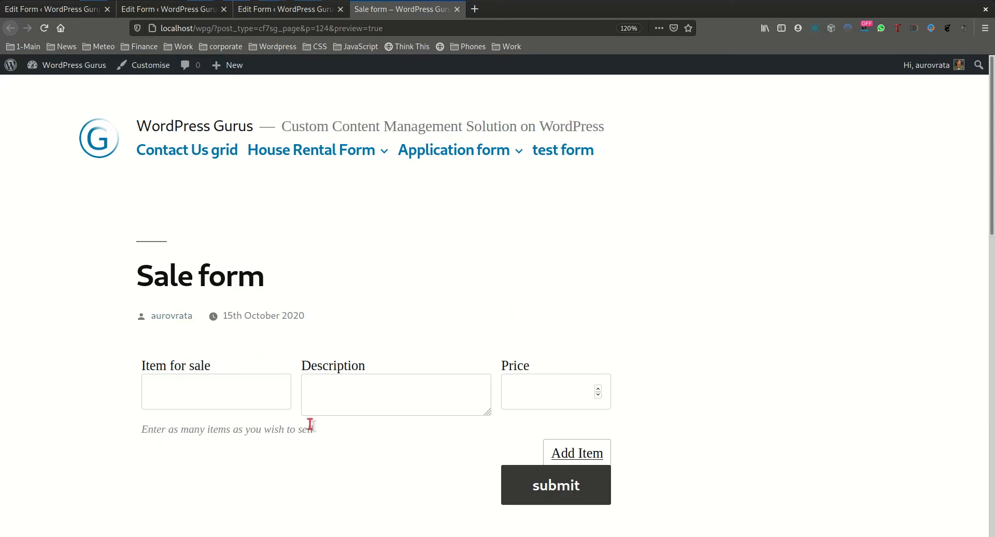
{"action": "left_click", "coordinate": [456, 9]}
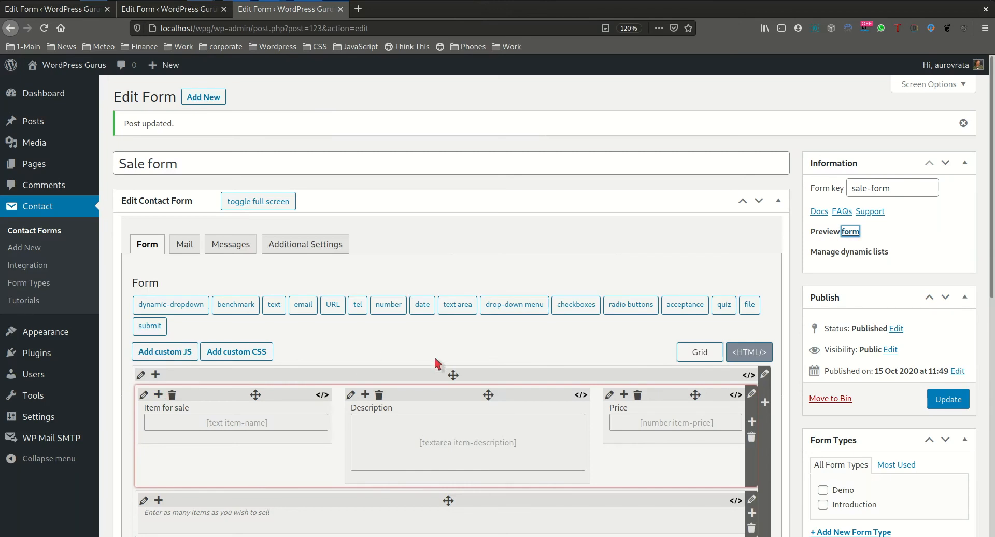
Start another new contact form in a separate browser tab and title it "Contact details for Buy & Sell"
{"action": "middle_click", "coordinate": [210, 101]}
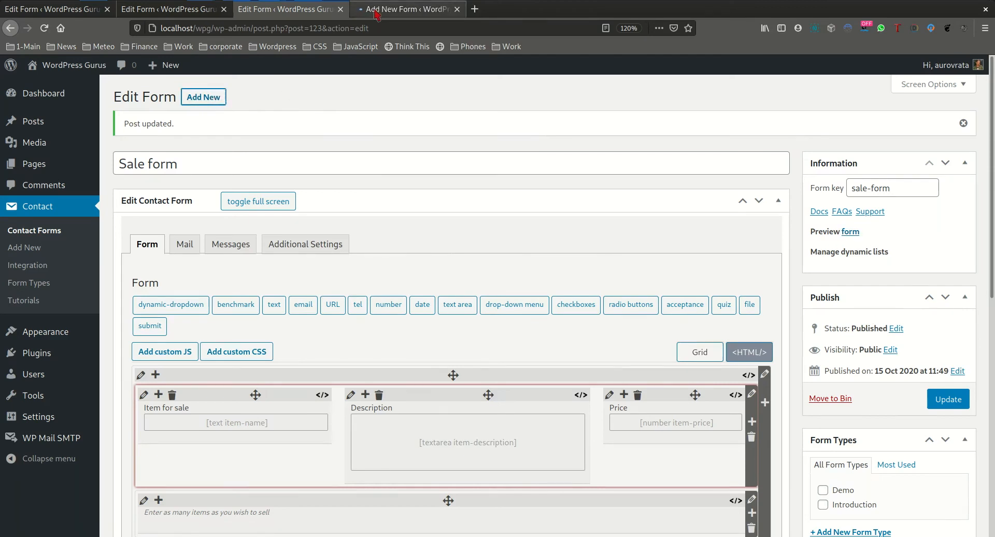
{"action": "left_click", "coordinate": [376, 14]}
{"action": "type", "text": "Contact details for Buy & Sell"}
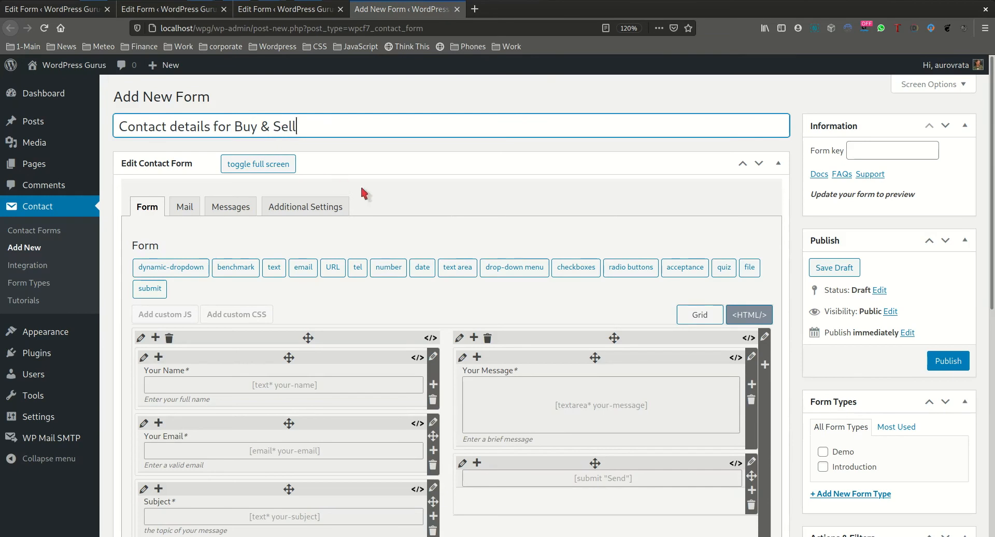
Replace the new form's HTML with the "Your contact details" section code copied from the Address & Sales form, and display it as a grid
{"action": "left_click", "coordinate": [752, 321]}
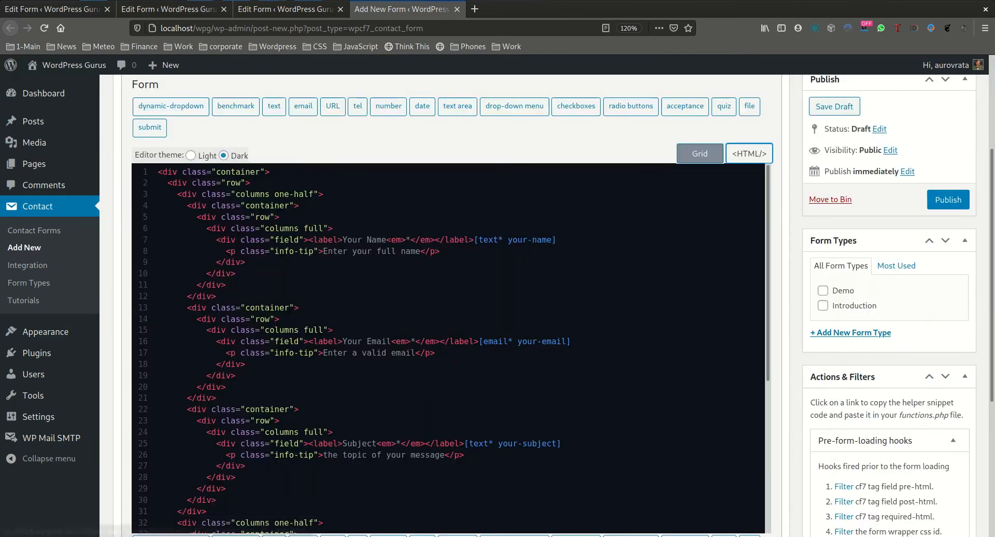
{"action": "left_click", "coordinate": [151, 9]}
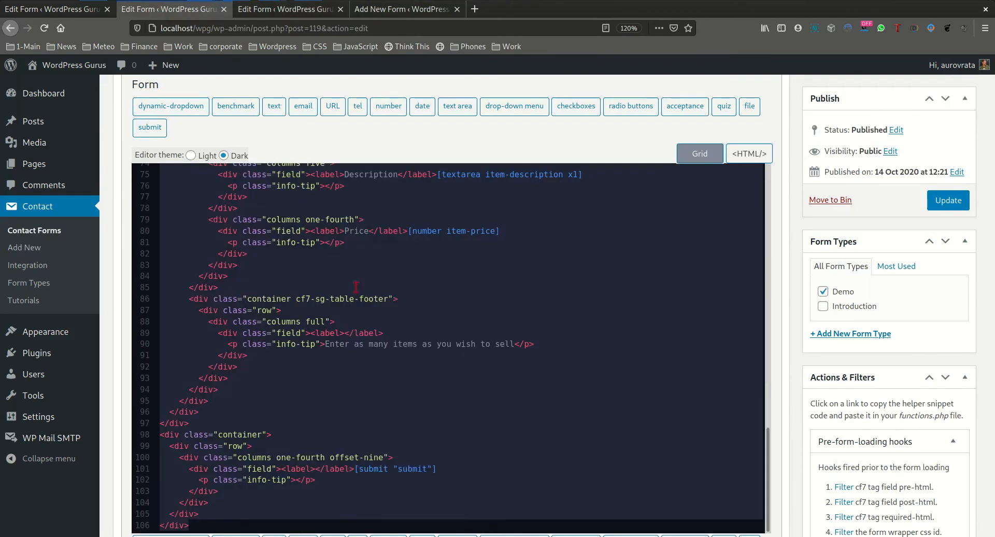
{"action": "scroll", "coordinate": [361, 299], "scroll_direction": "up", "scroll_amount": 3}
{"action": "scroll", "coordinate": [361, 299], "scroll_direction": "up", "scroll_amount": 13}
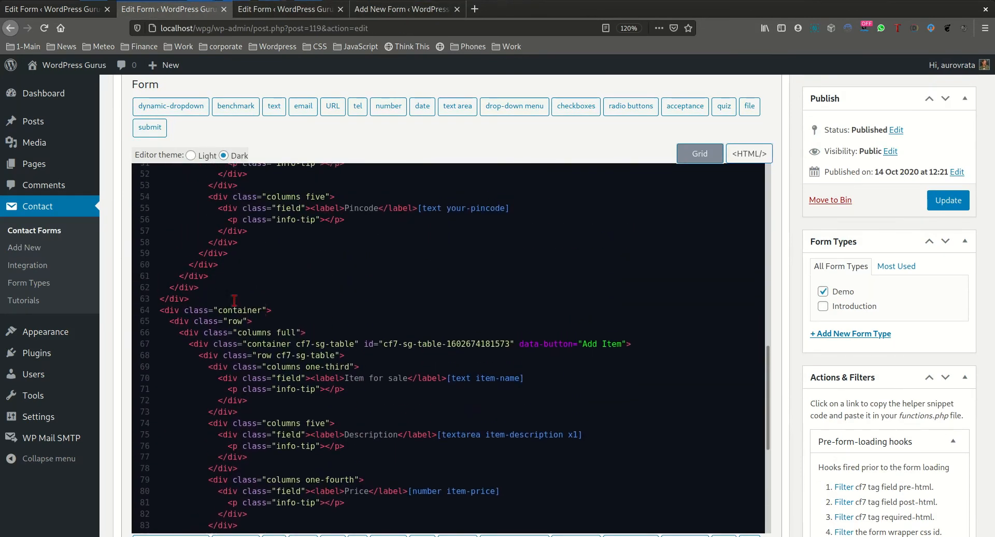
{"action": "scroll", "coordinate": [226, 302], "scroll_direction": "up", "scroll_amount": 9}
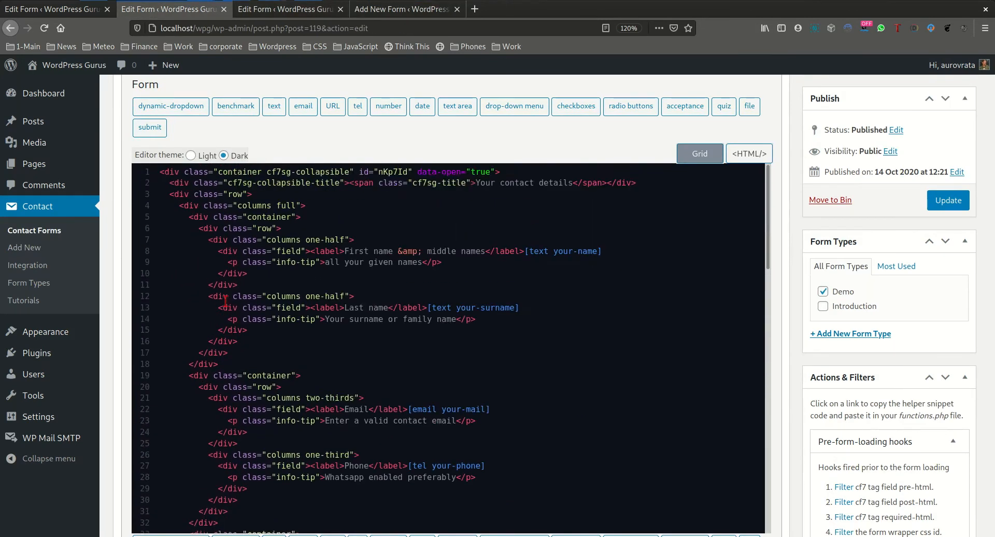
{"action": "left_click", "coordinate": [159, 173]}
{"action": "left_click", "coordinate": [401, 9]}
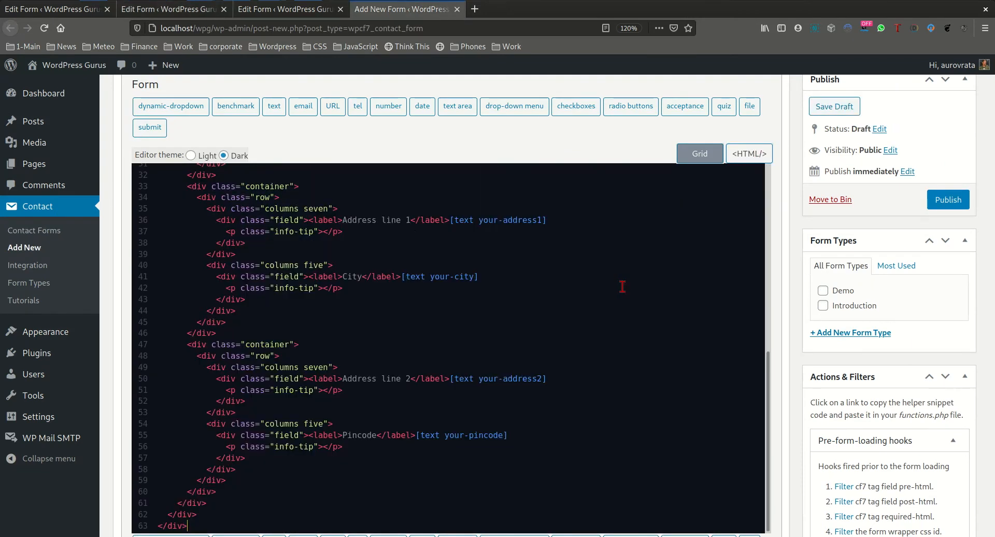
{"action": "left_click", "coordinate": [700, 153]}
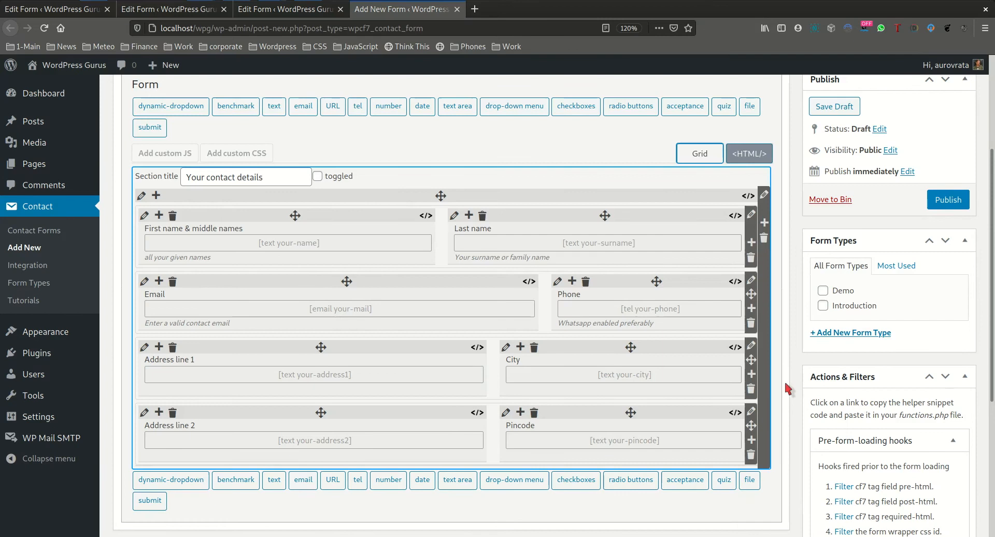
Add and assign a new form type "Partial" to the contact details form, publish it and check its layout
{"action": "left_click", "coordinate": [874, 331]}
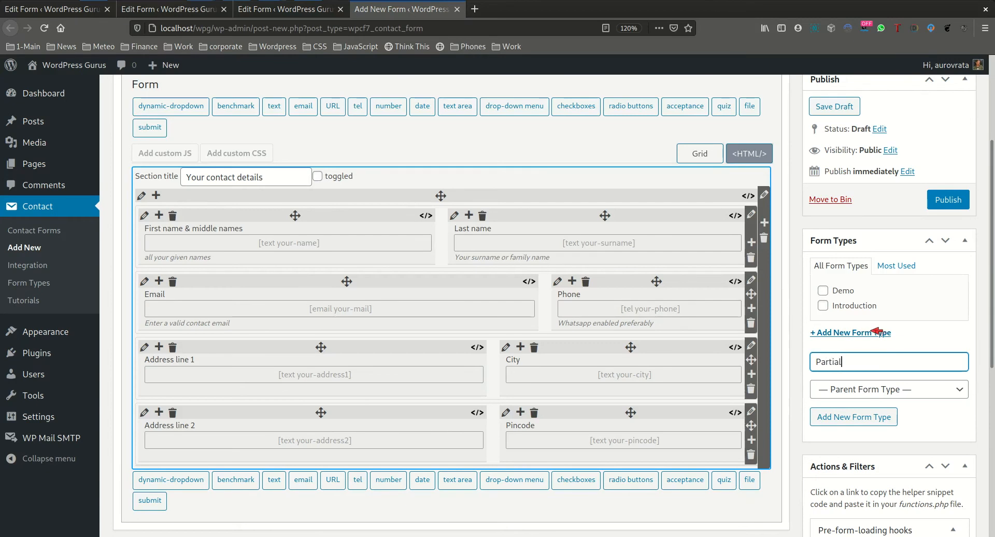
{"action": "key", "text": "Return"}
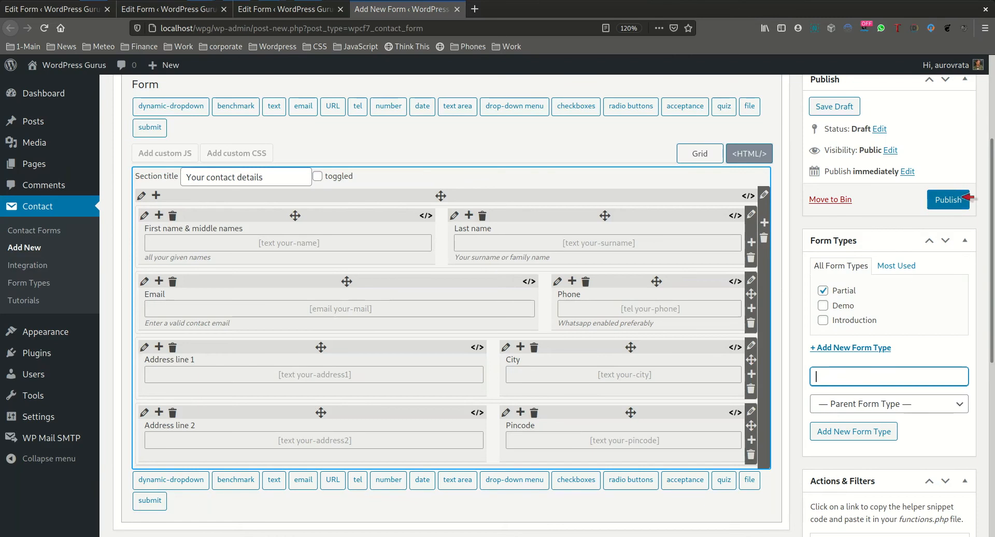
{"action": "left_click", "coordinate": [949, 201]}
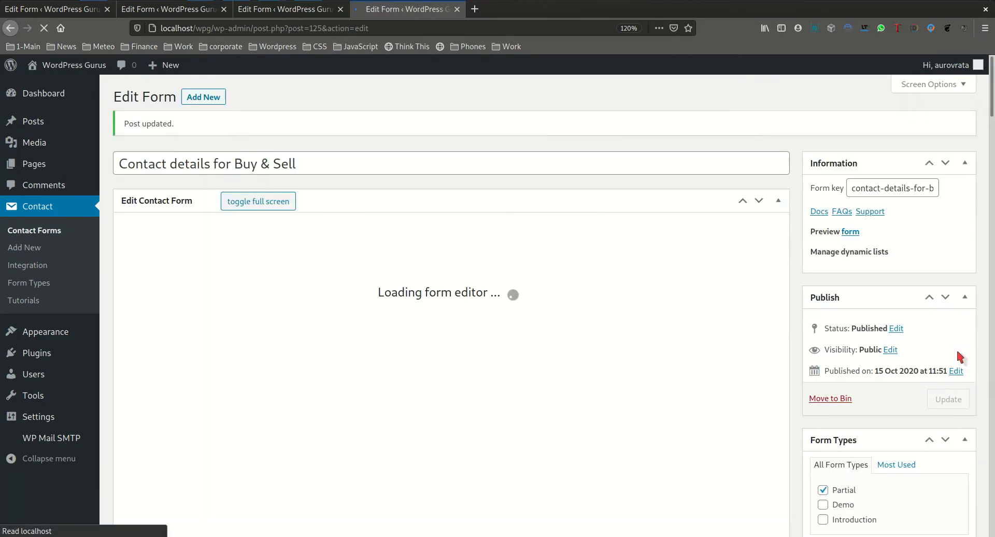
{"action": "scroll", "coordinate": [958, 353], "scroll_direction": "down", "scroll_amount": 3}
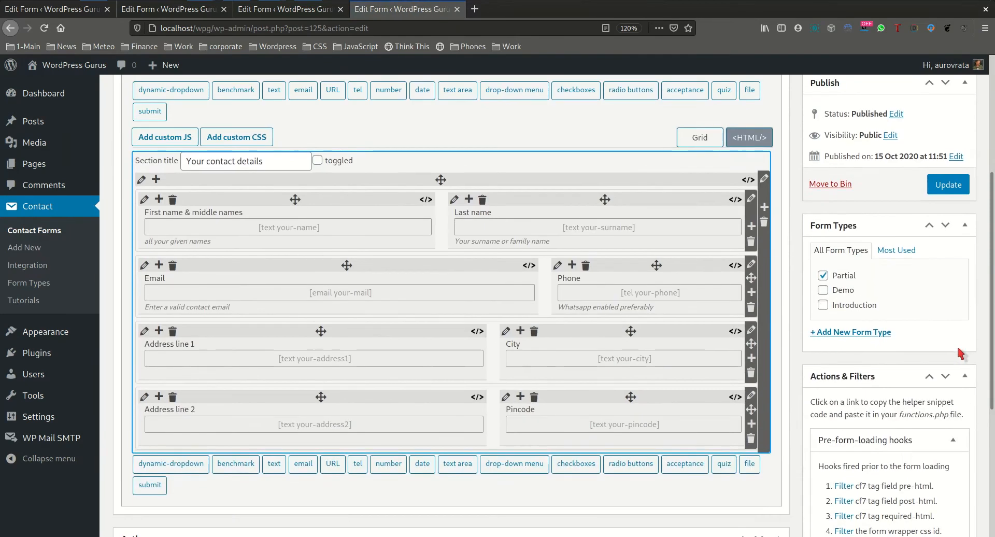
{"action": "scroll", "coordinate": [962, 354], "scroll_direction": "up", "scroll_amount": 4}
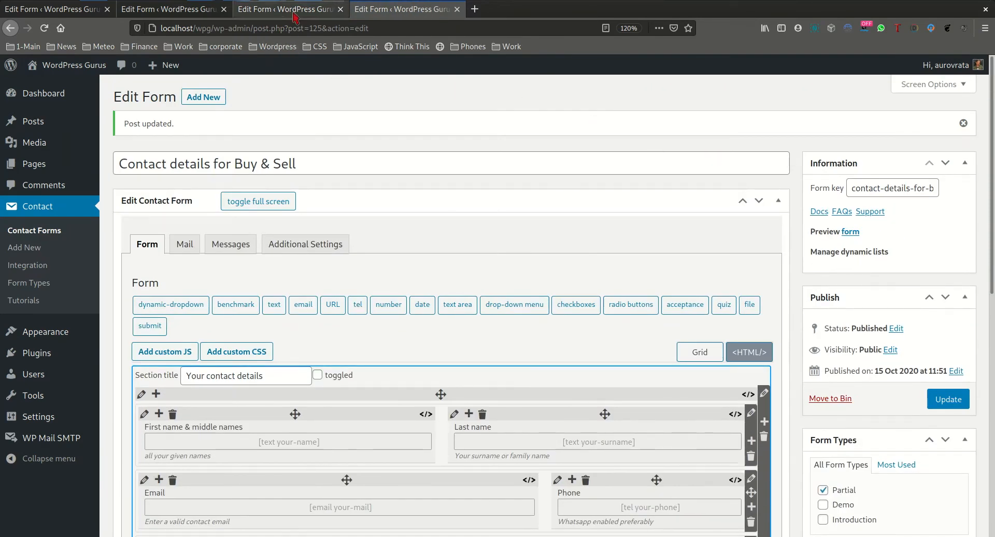
Place the contact details form's browser tab before the Sale form's, return to the Sale form and reload its editor
{"action": "left_click_drag", "start_coordinate": [392, 12], "coordinate": [292, 16]}
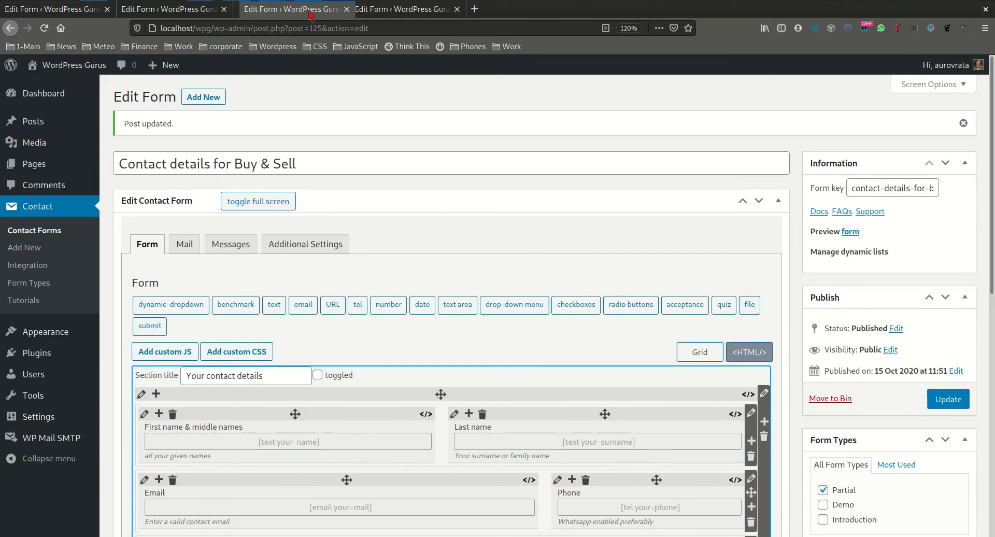
{"action": "left_click", "coordinate": [421, 19]}
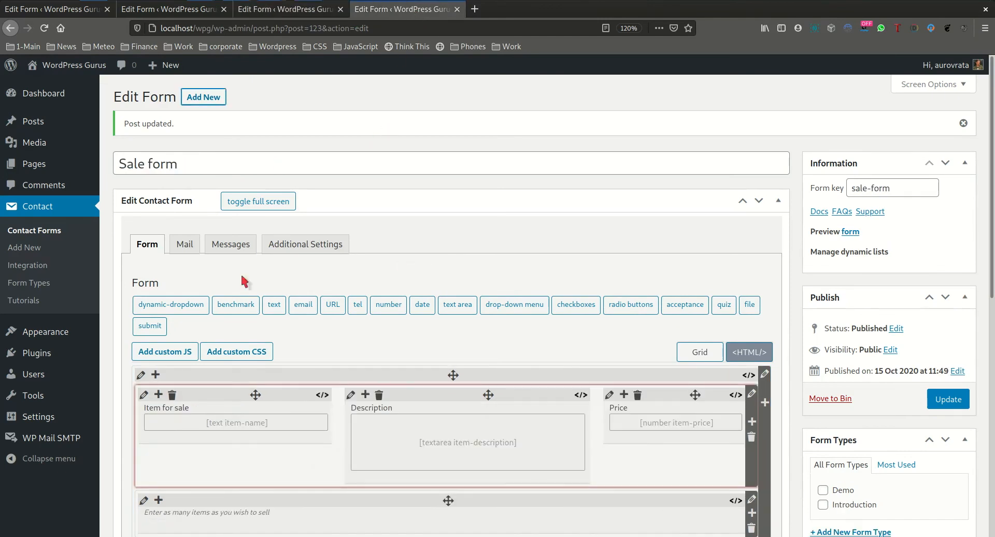
{"action": "scroll", "coordinate": [379, 227], "scroll_direction": "down", "scroll_amount": 3}
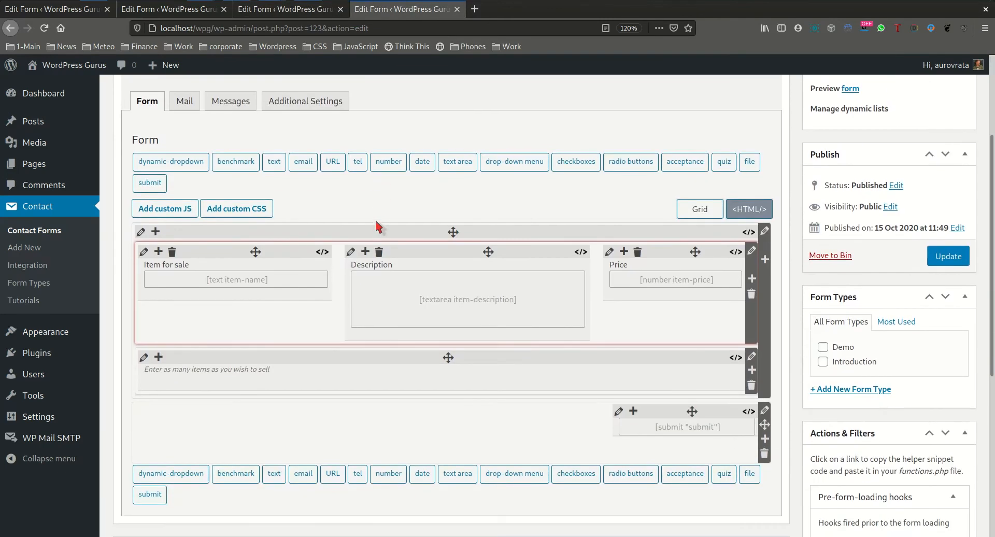
{"action": "left_click", "coordinate": [45, 28]}
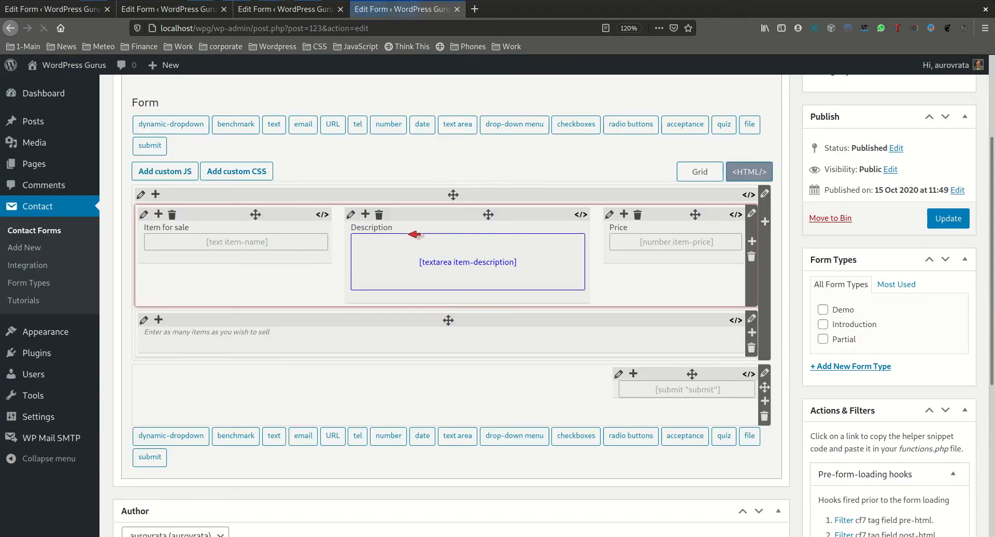
{"action": "scroll", "coordinate": [379, 236], "scroll_direction": "up", "scroll_amount": 2}
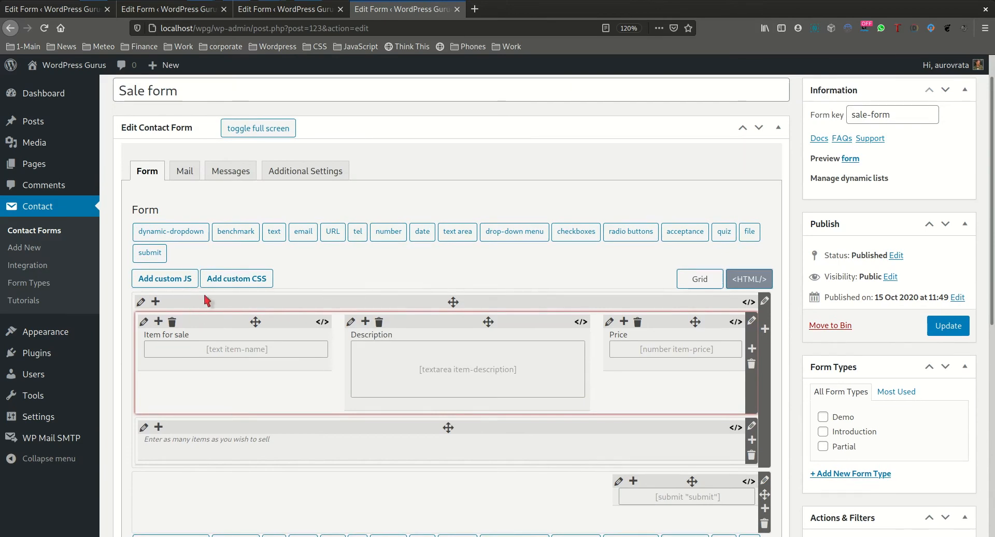
Add a new row to the Sale form and move it above the items-for-sale table
{"action": "left_click", "coordinate": [766, 329]}
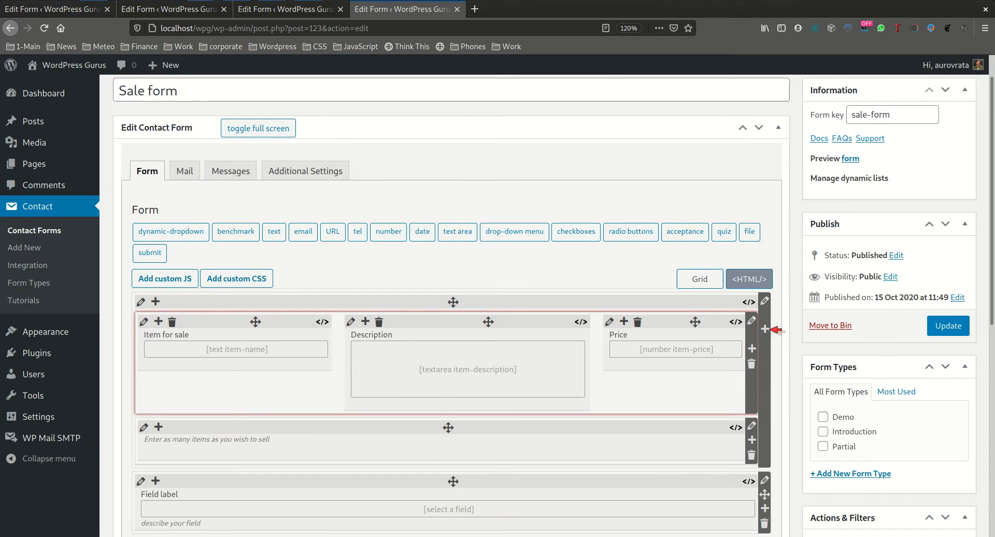
{"action": "scroll", "coordinate": [781, 373], "scroll_direction": "down", "scroll_amount": 2}
{"action": "left_click_drag", "start_coordinate": [766, 387], "coordinate": [771, 204]}
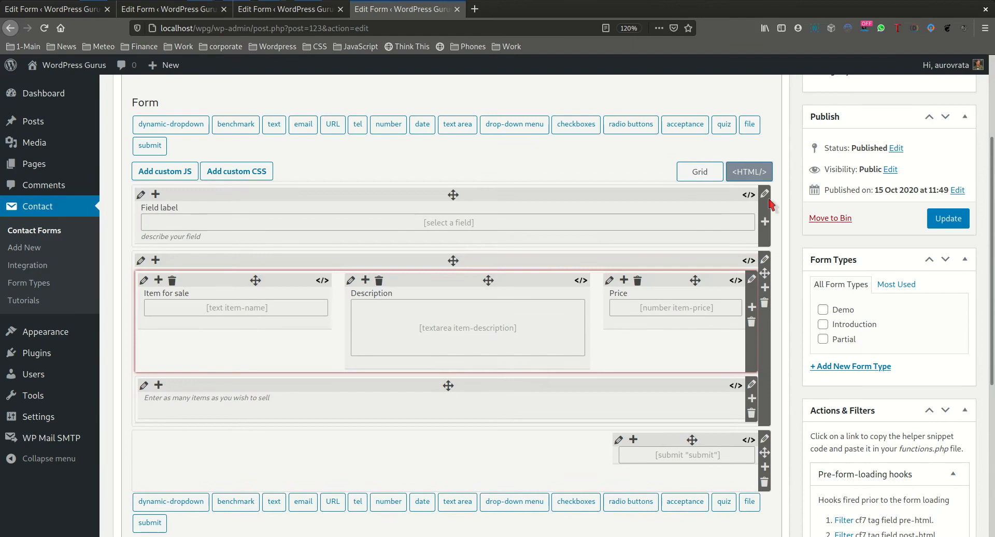
Insert the "Contact details for Buy & Sell" form into the Sale form's new first row and update the form
{"action": "left_click", "coordinate": [141, 194]}
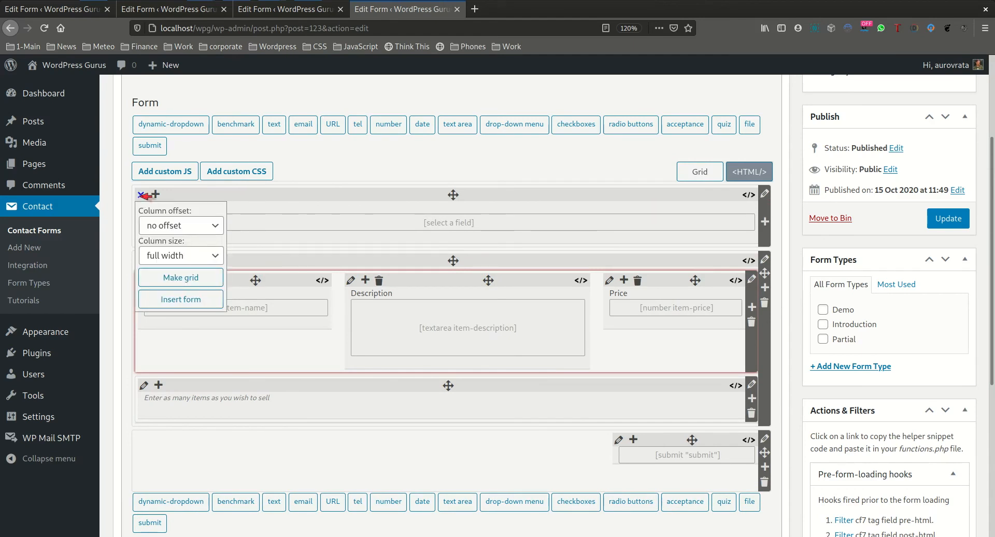
{"action": "left_click", "coordinate": [142, 196]}
{"action": "left_click", "coordinate": [140, 196]}
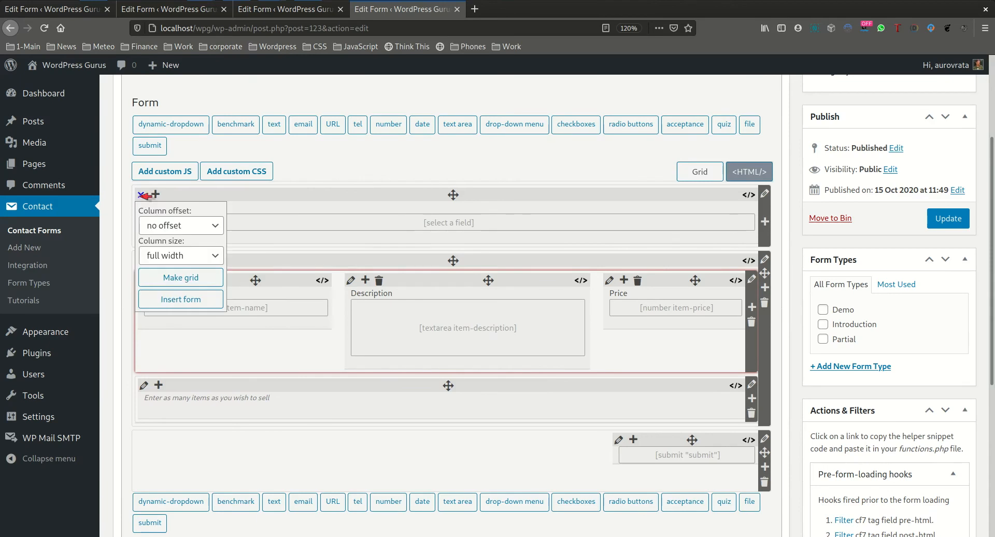
{"action": "left_click", "coordinate": [195, 300]}
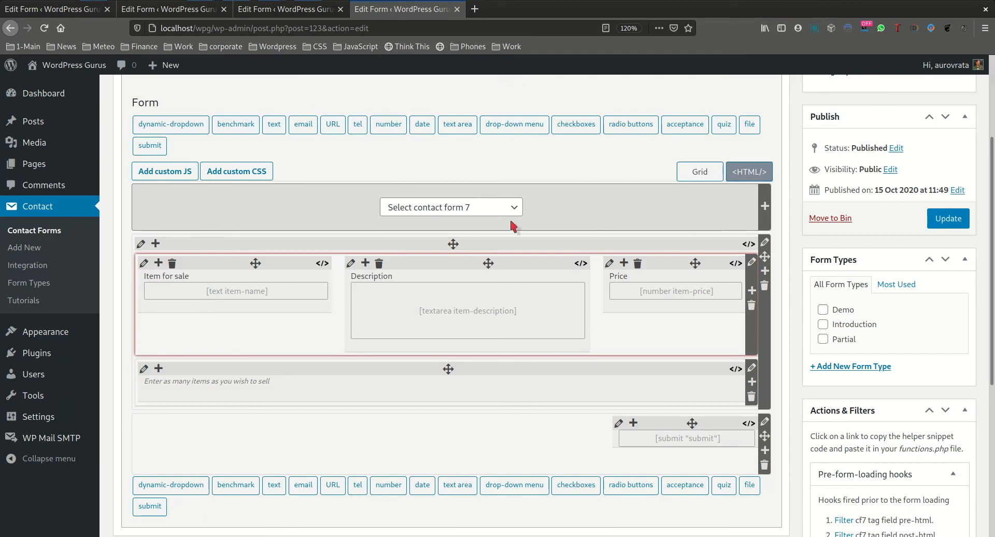
{"action": "left_click", "coordinate": [487, 211]}
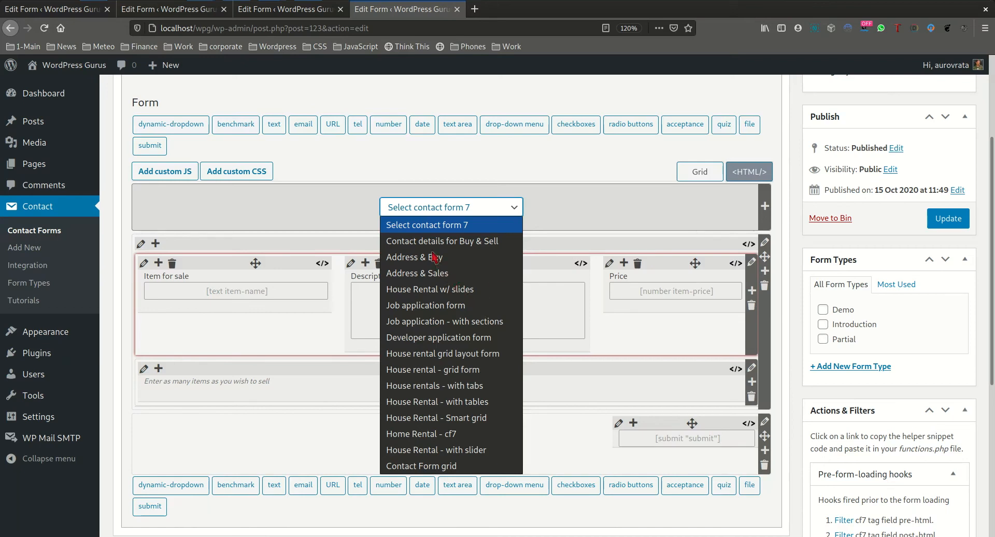
{"action": "left_click", "coordinate": [481, 248]}
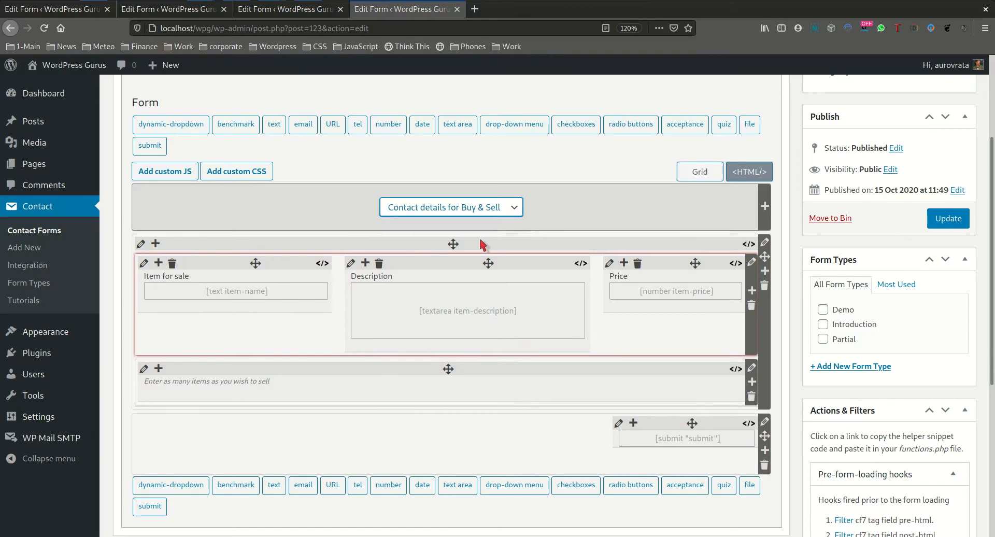
{"action": "left_click", "coordinate": [950, 222]}
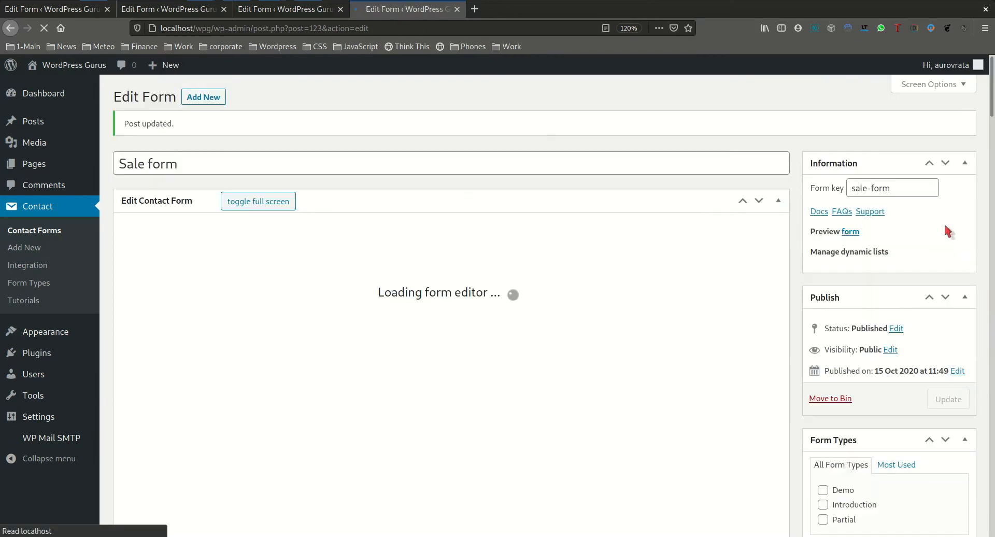
Preview the Sale form in a new browser tab and examine its contact details section and items-for-sale table
{"action": "scroll", "coordinate": [944, 223], "scroll_direction": "down", "scroll_amount": 5}
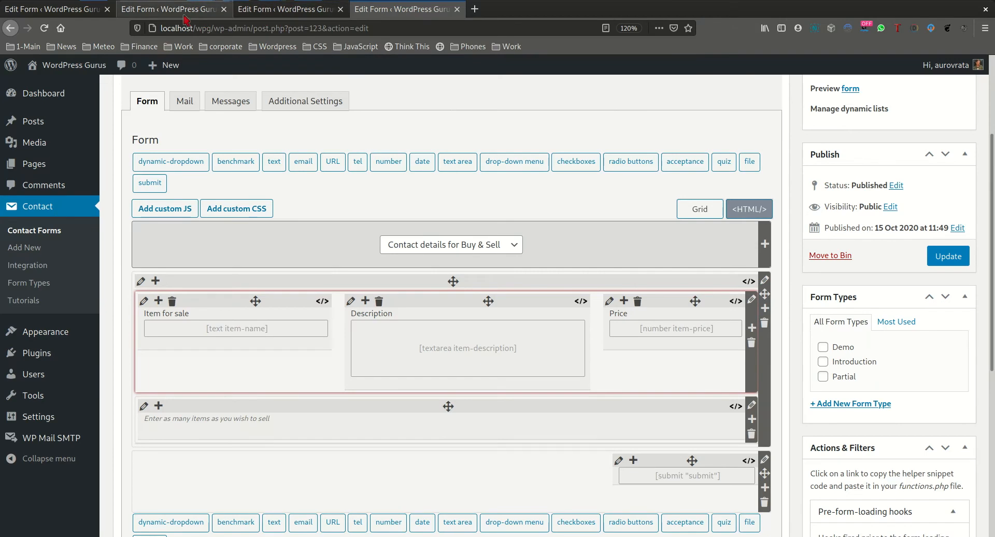
{"action": "scroll", "coordinate": [837, 297], "scroll_direction": "up", "scroll_amount": 4}
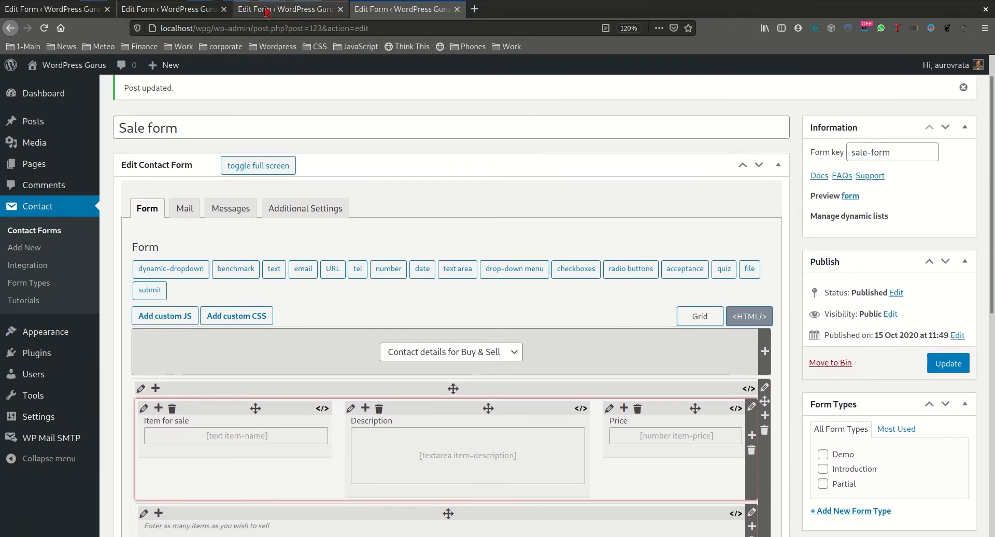
{"action": "left_click", "coordinate": [175, 14]}
{"action": "left_click", "coordinate": [284, 11]}
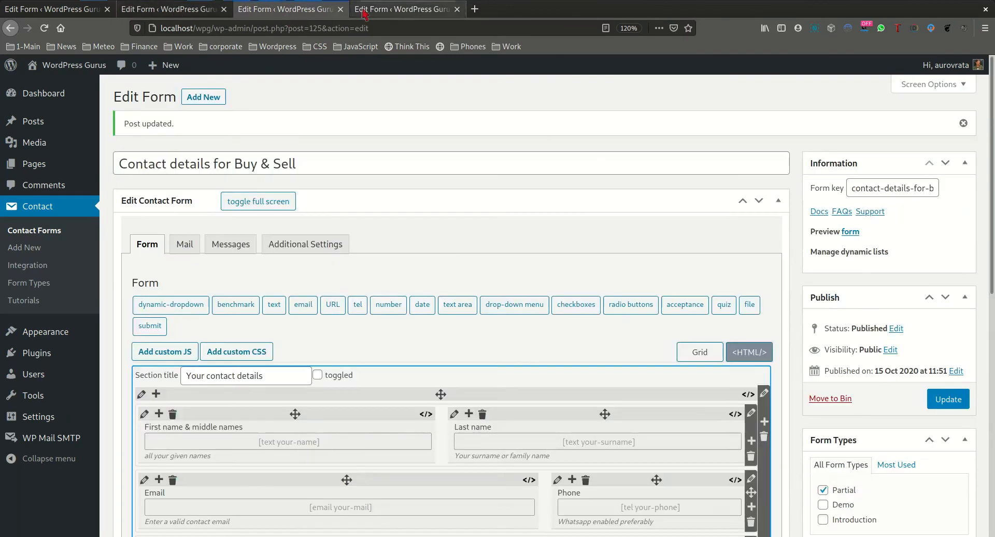
{"action": "left_click", "coordinate": [390, 13]}
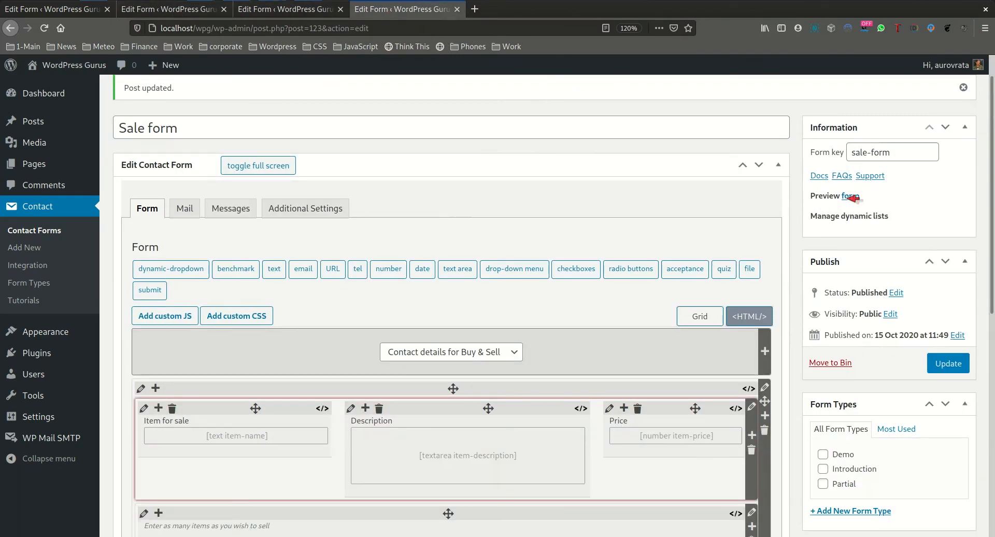
{"action": "middle_click", "coordinate": [850, 196]}
{"action": "left_click", "coordinate": [510, 11]}
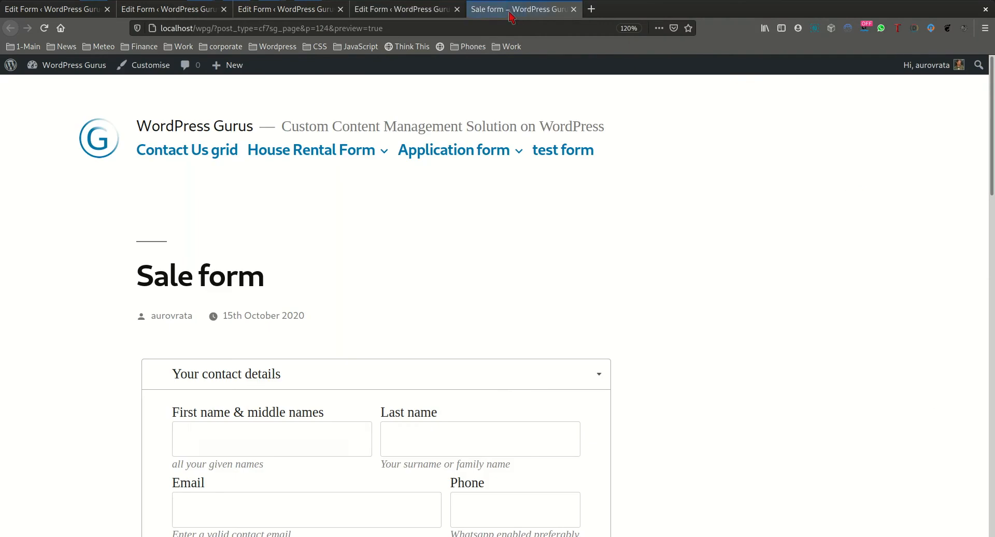
{"action": "scroll", "coordinate": [661, 241], "scroll_direction": "down", "scroll_amount": 5}
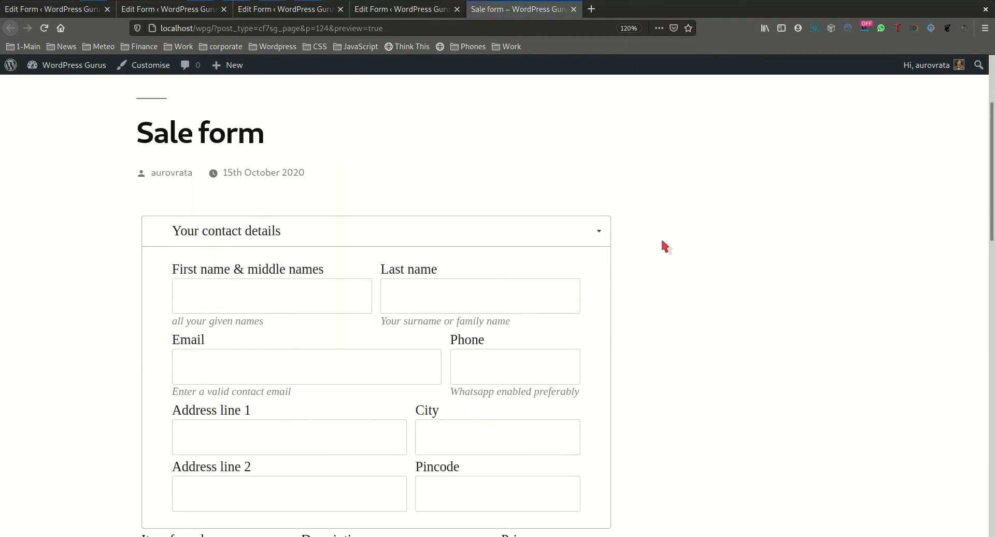
{"action": "scroll", "coordinate": [661, 237], "scroll_direction": "down", "scroll_amount": 1}
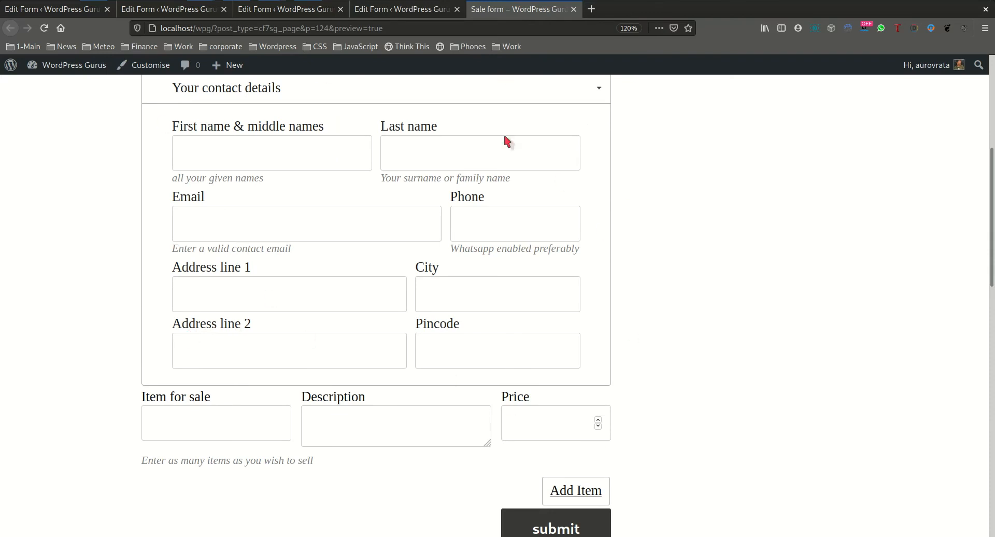
{"action": "scroll", "coordinate": [512, 176], "scroll_direction": "up", "scroll_amount": 1}
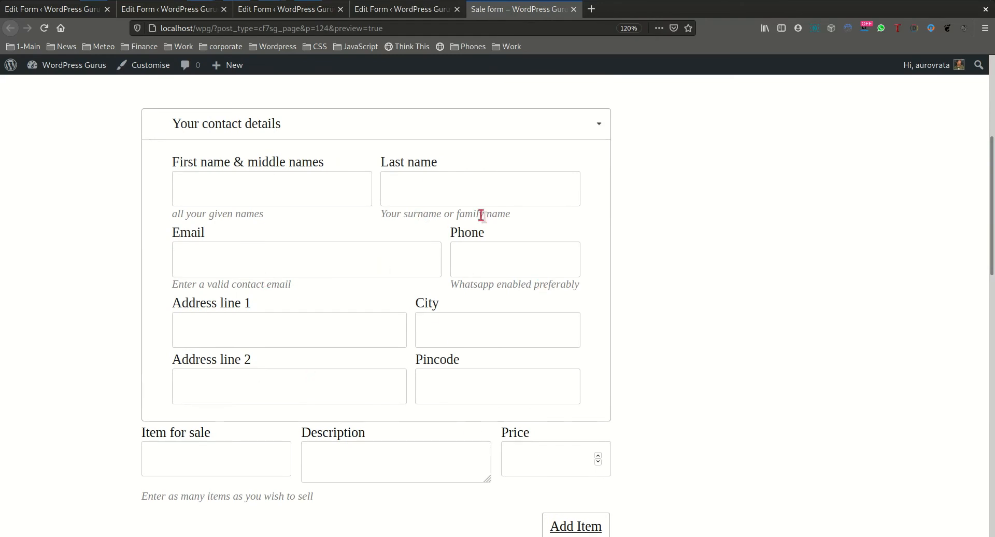
Review the editor layouts of the Sale form, the contact details form and the Address & Buy form, including its items table
{"action": "left_click", "coordinate": [420, 10]}
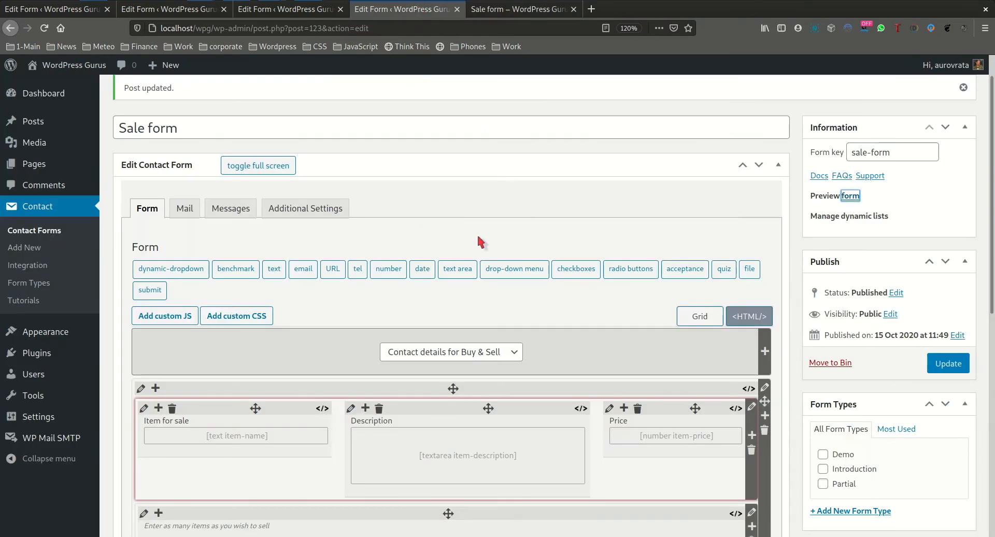
{"action": "scroll", "coordinate": [479, 241], "scroll_direction": "down", "scroll_amount": 3}
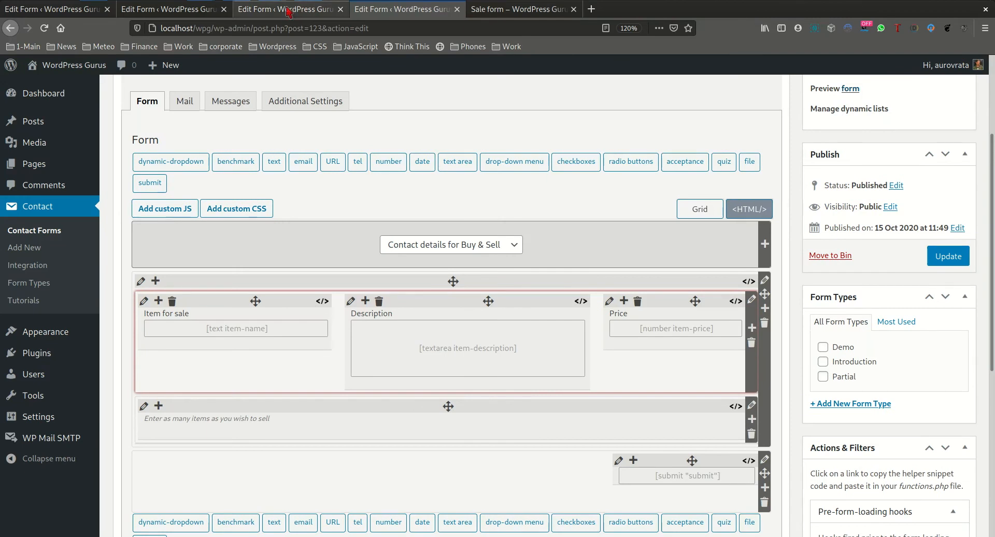
{"action": "left_click", "coordinate": [288, 11]}
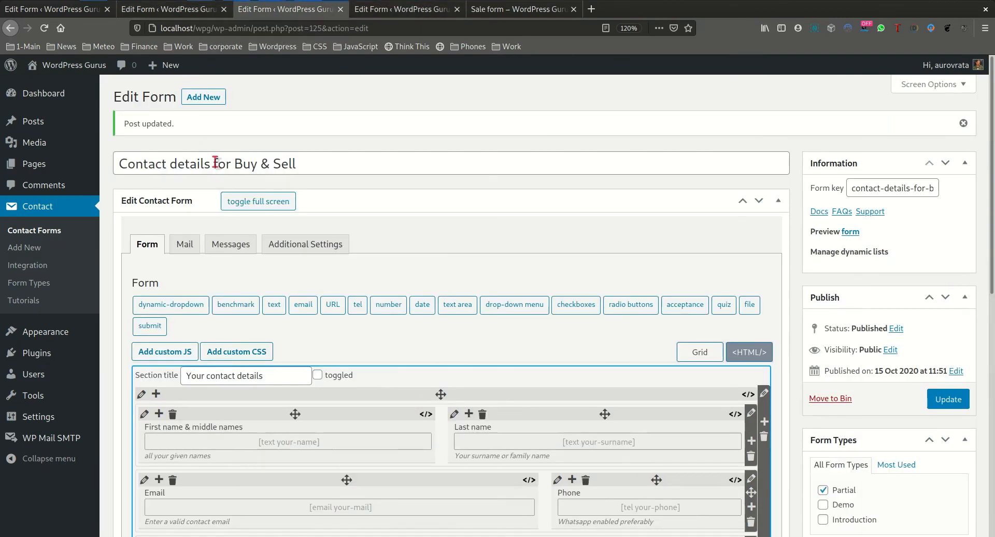
{"action": "scroll", "coordinate": [366, 193], "scroll_direction": "down", "scroll_amount": 3}
{"action": "scroll", "coordinate": [368, 193], "scroll_direction": "down", "scroll_amount": 2}
{"action": "scroll", "coordinate": [368, 194], "scroll_direction": "up", "scroll_amount": 1}
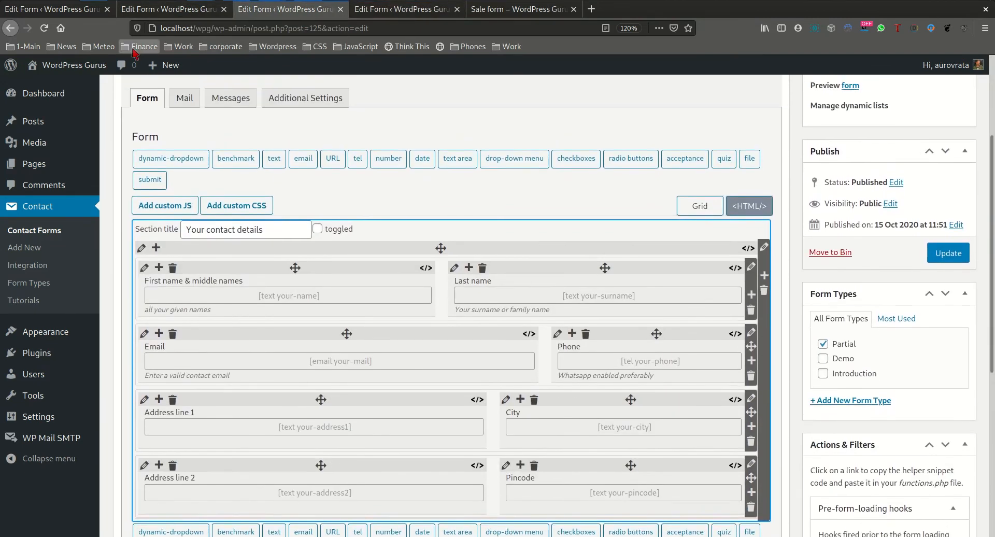
{"action": "left_click", "coordinate": [85, 11]}
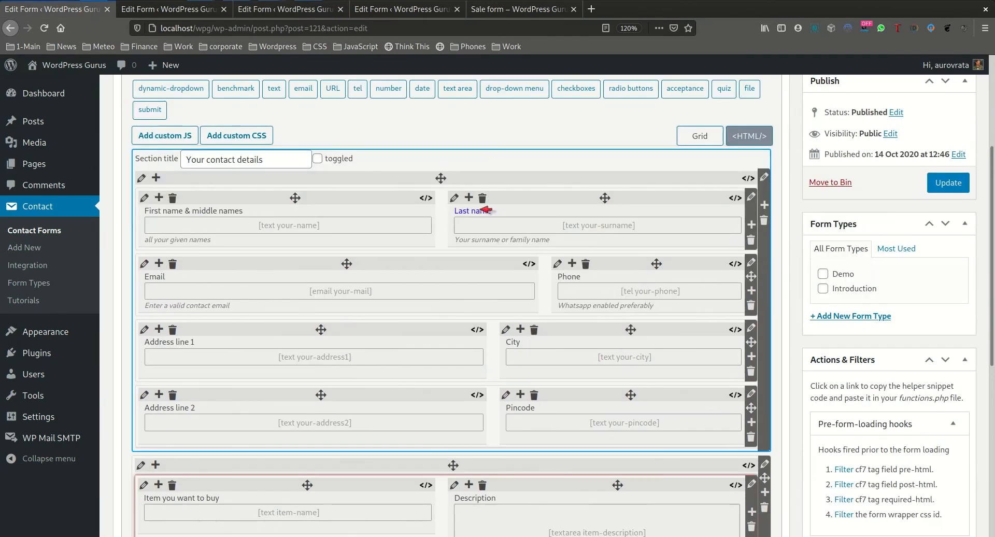
{"action": "scroll", "coordinate": [479, 209], "scroll_direction": "up", "scroll_amount": 5}
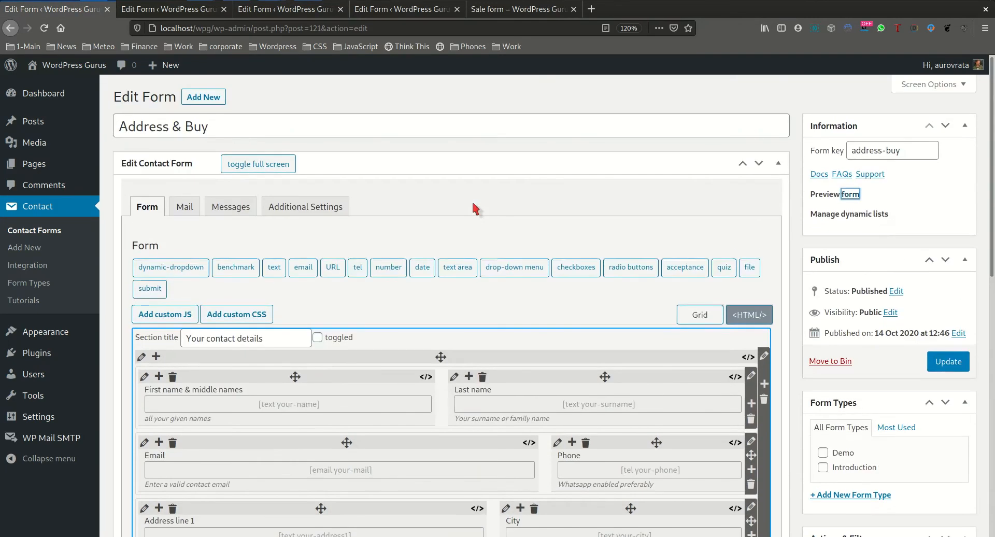
{"action": "scroll", "coordinate": [473, 207], "scroll_direction": "down", "scroll_amount": 12}
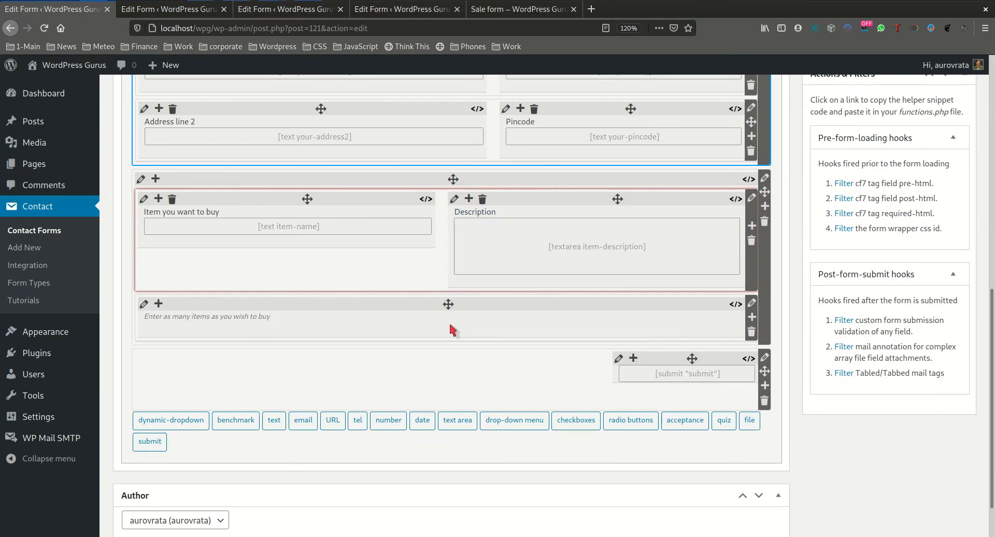
{"action": "scroll", "coordinate": [575, 286], "scroll_direction": "down", "scroll_amount": 1}
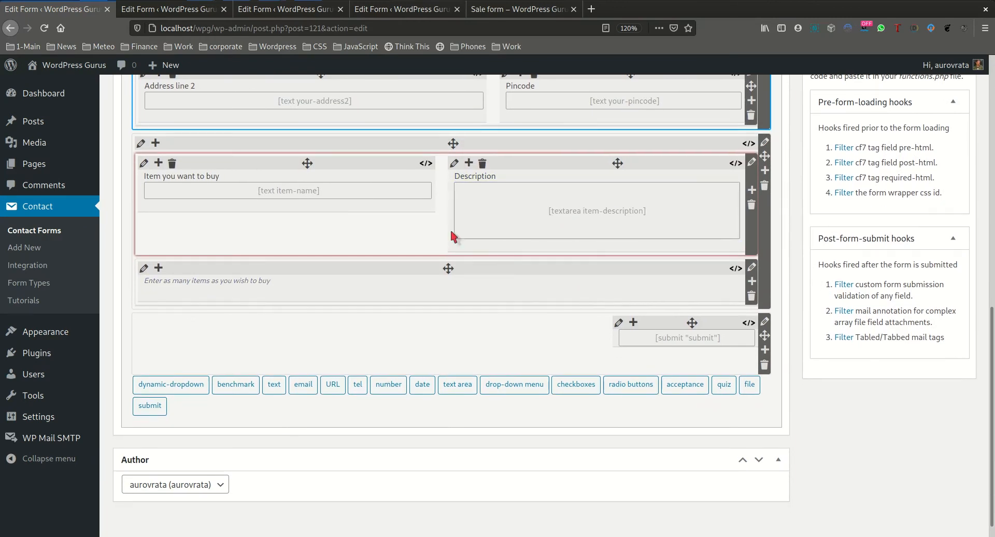
Start a new contact form in a separate browser tab and title it "Buy form"
{"action": "scroll", "coordinate": [415, 208], "scroll_direction": "up", "scroll_amount": 5}
{"action": "middle_click", "coordinate": [39, 247]}
{"action": "left_click", "coordinate": [171, 9]}
{"action": "type", "text": "Buy form"}
Copy the Address & Buy form's HTML code from the items-to-buy table container through the submit row
{"action": "key", "text": "ctrl+Page_Up"}
{"action": "scroll", "coordinate": [497, 283], "scroll_direction": "up", "scroll_amount": 5}
{"action": "scroll", "coordinate": [506, 356], "scroll_direction": "down", "scroll_amount": 5}
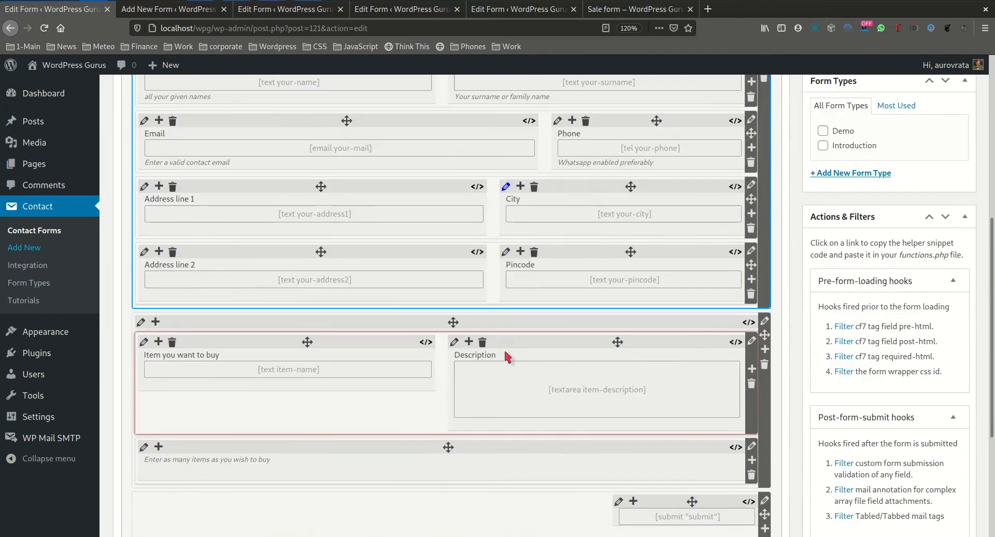
{"action": "left_click", "coordinate": [750, 323]}
{"action": "scroll", "coordinate": [344, 392], "scroll_direction": "down", "scroll_amount": 3}
{"action": "left_click_drag", "start_coordinate": [161, 304], "coordinate": [211, 524]}
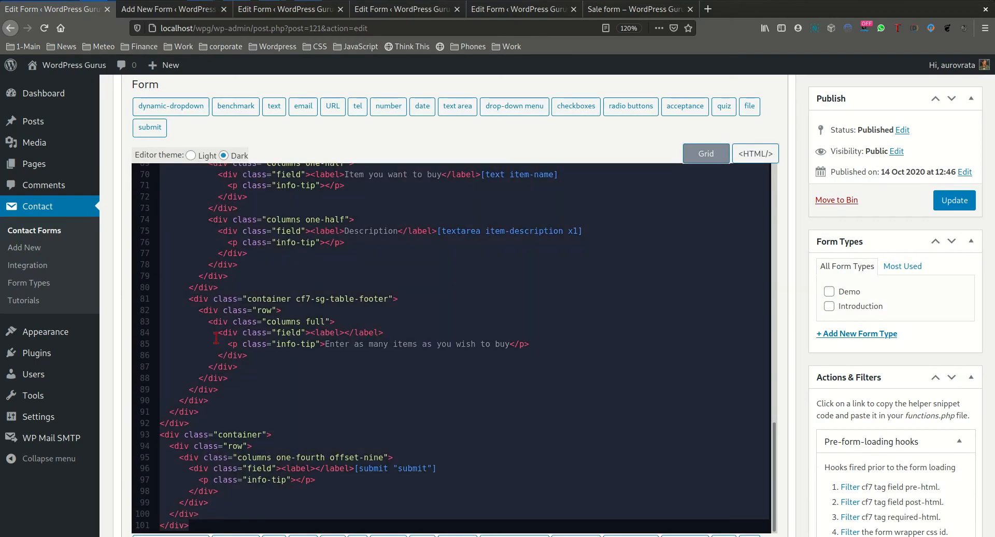
{"action": "key", "text": "ctrl+c"}
Replace the Buy form's HTML with the copied table and submit code, and publish the form
{"action": "left_click", "coordinate": [166, 9]}
{"action": "key", "text": "ctrl+a"}
{"action": "key", "text": "ctrl+v"}
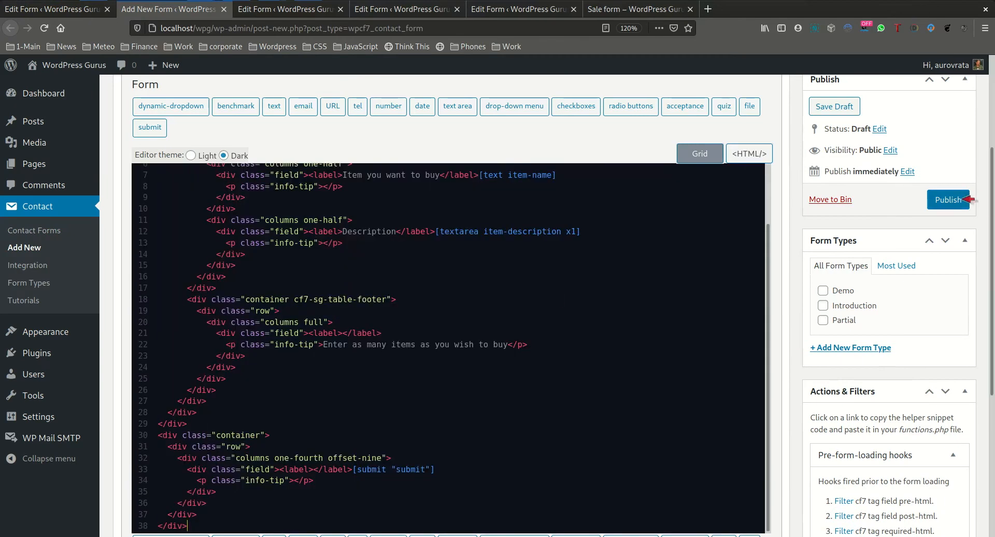
{"action": "left_click", "coordinate": [968, 196]}
{"action": "scroll", "coordinate": [890, 342], "scroll_direction": "down", "scroll_amount": 2}
{"action": "scroll", "coordinate": [887, 335], "scroll_direction": "down", "scroll_amount": 2}
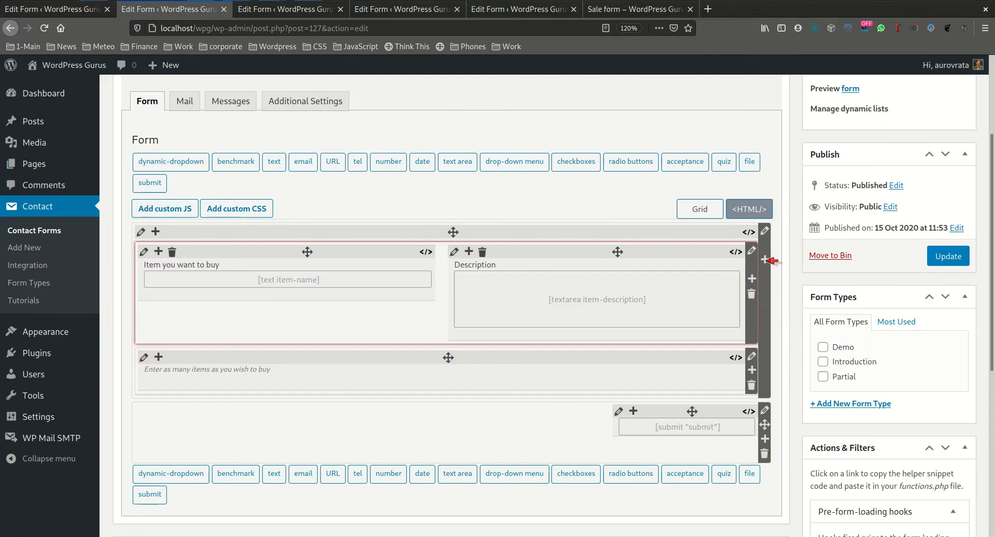
Add a row above the Buy form's items table and insert the "Contact details for Buy & Sell" form into it
{"action": "left_click", "coordinate": [766, 259]}
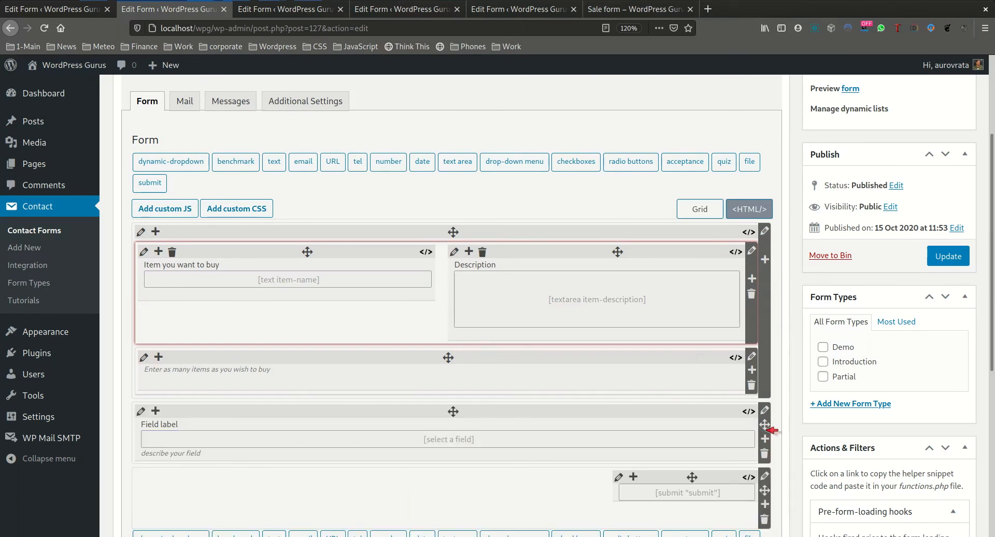
{"action": "left_click_drag", "start_coordinate": [765, 425], "coordinate": [766, 230]}
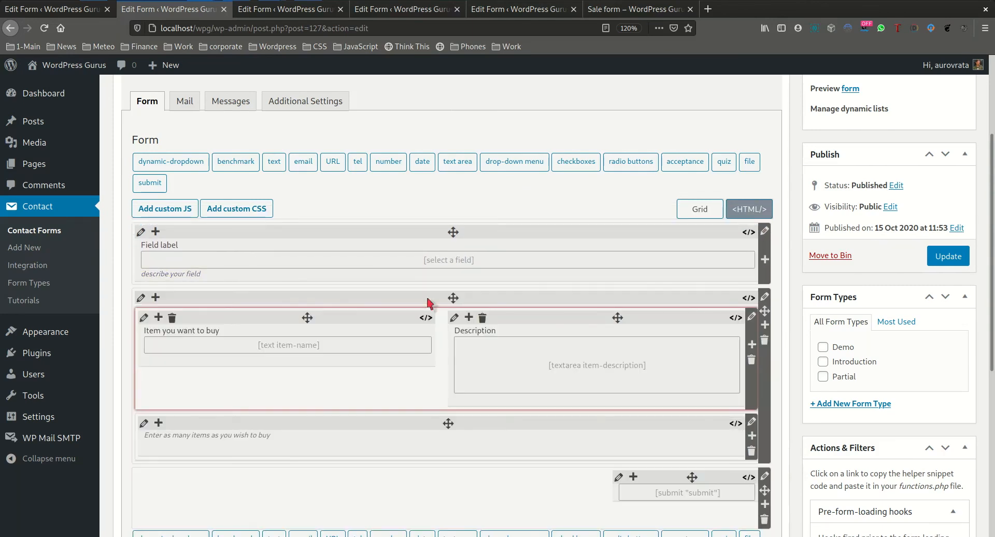
{"action": "left_click", "coordinate": [141, 233]}
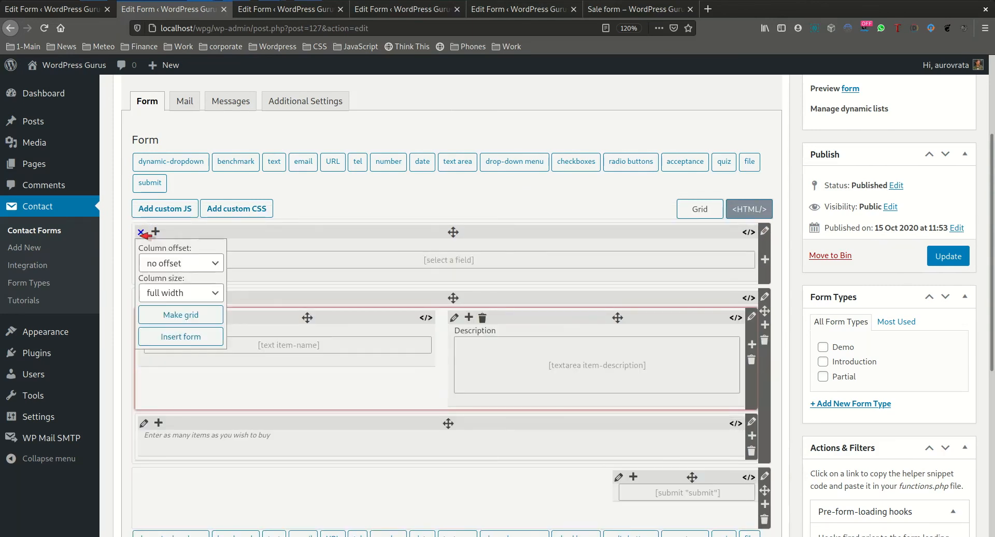
{"action": "left_click", "coordinate": [168, 336]}
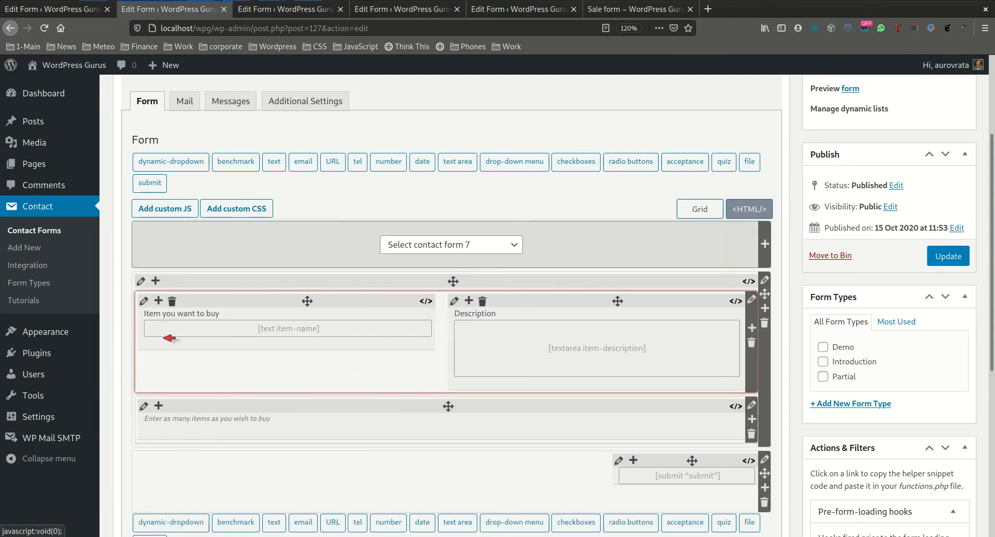
{"action": "left_click", "coordinate": [459, 248]}
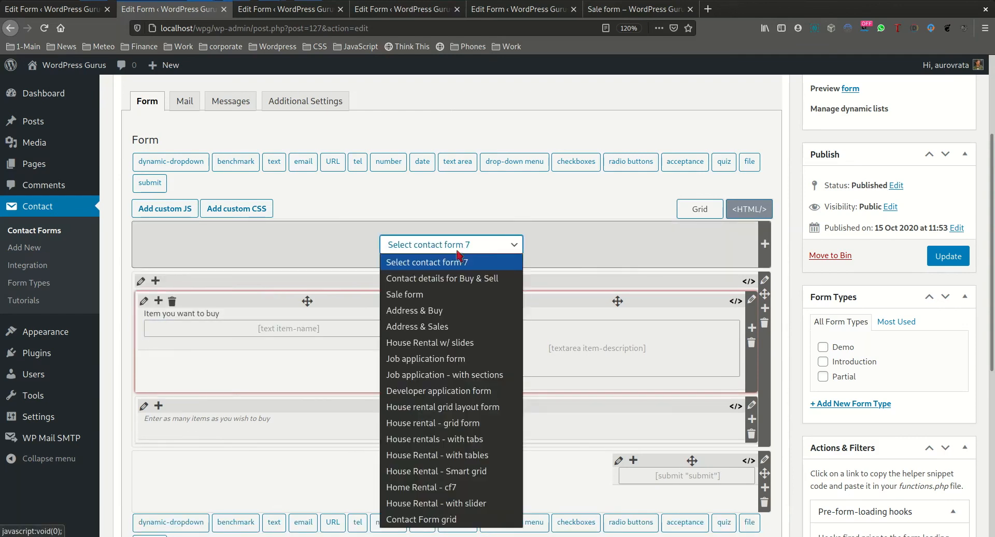
{"action": "left_click", "coordinate": [446, 280]}
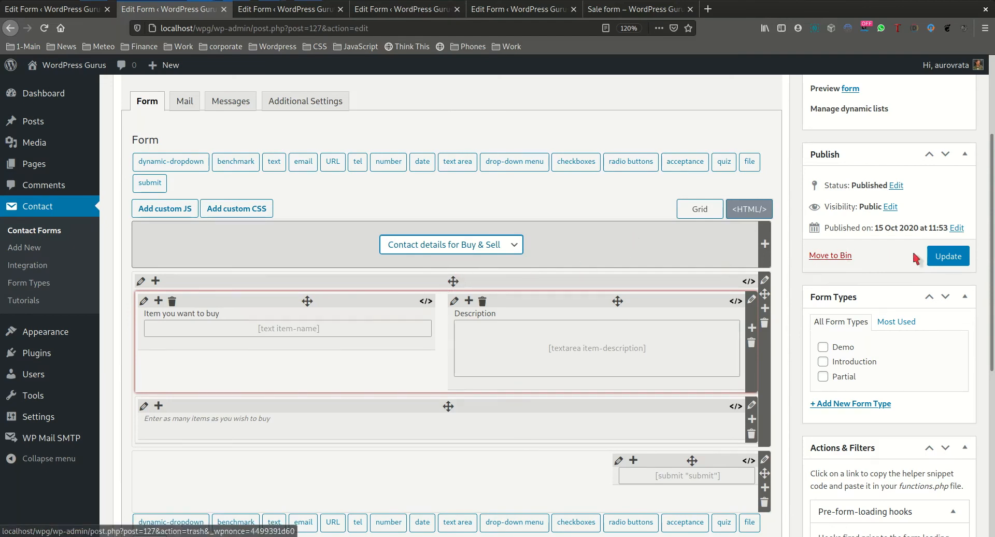
Update the Buy form and check its saved layout
{"action": "left_click", "coordinate": [952, 255]}
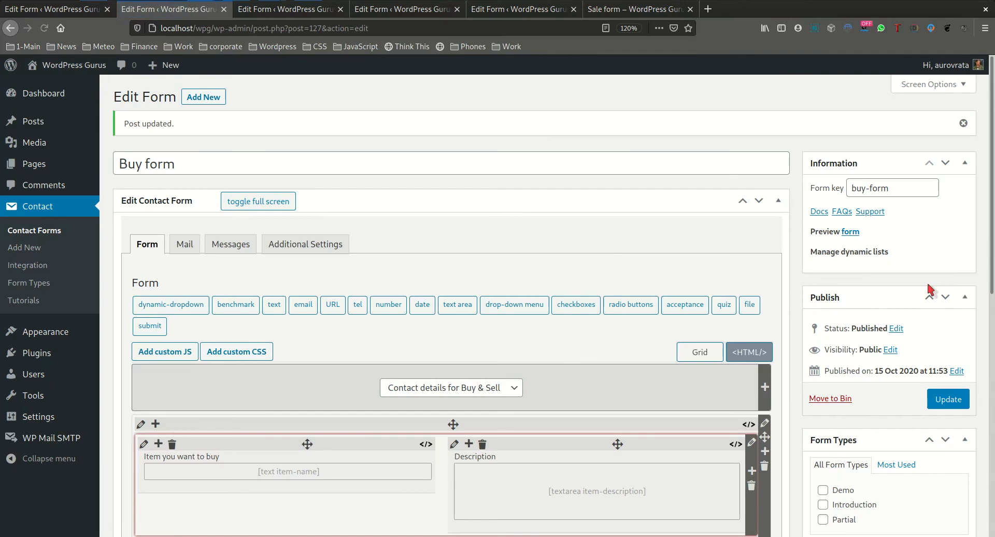
{"action": "scroll", "coordinate": [931, 290], "scroll_direction": "down", "scroll_amount": 3}
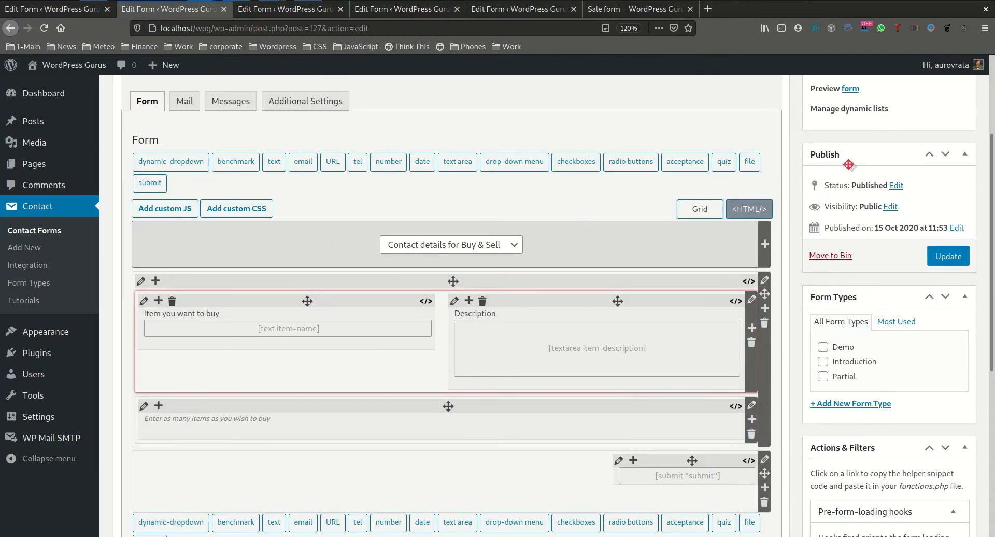
{"action": "scroll", "coordinate": [866, 204], "scroll_direction": "up", "scroll_amount": 3}
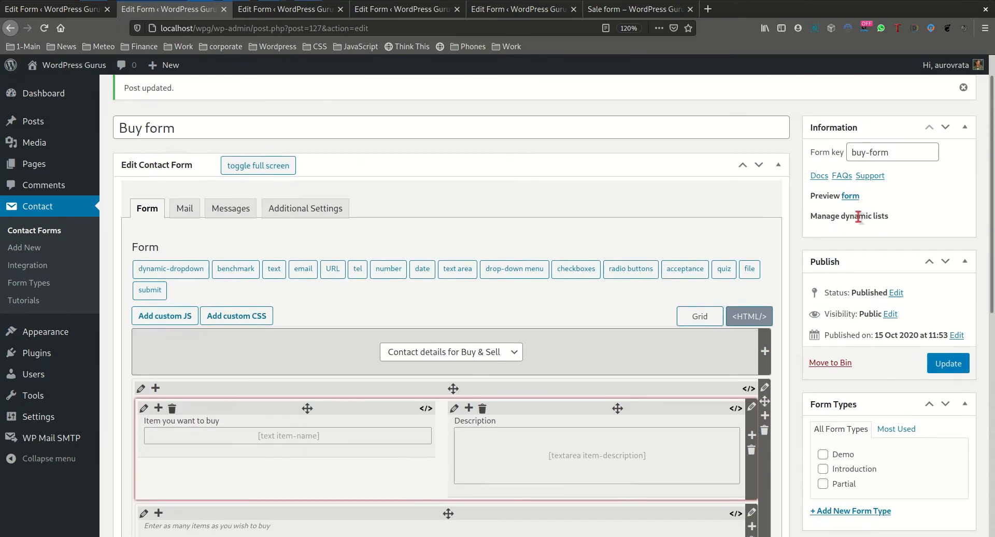
Preview the Buy form and look over its contact details section, items table and submit row
{"action": "left_click", "coordinate": [850, 195]}
{"action": "left_click", "coordinate": [314, 12]}
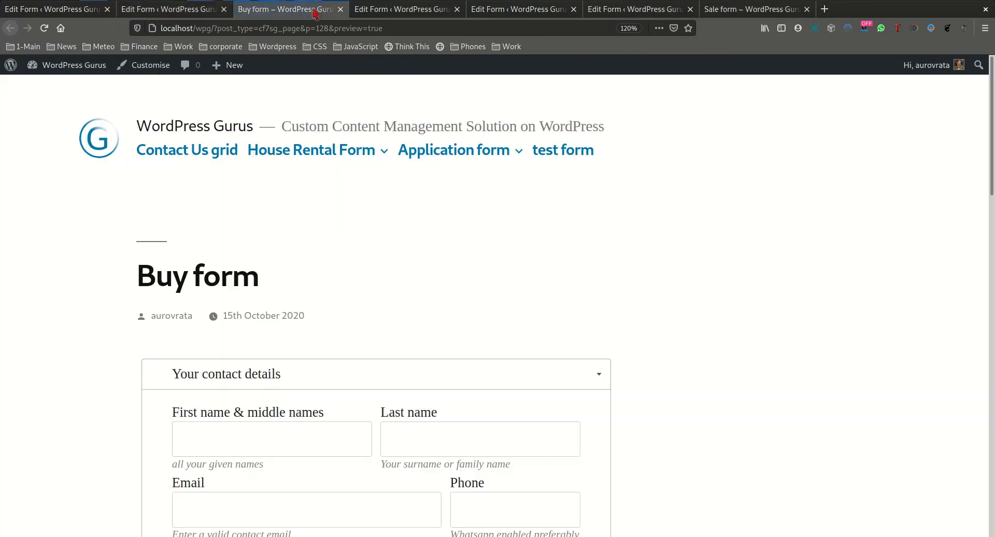
{"action": "scroll", "coordinate": [497, 278], "scroll_direction": "down", "scroll_amount": 3}
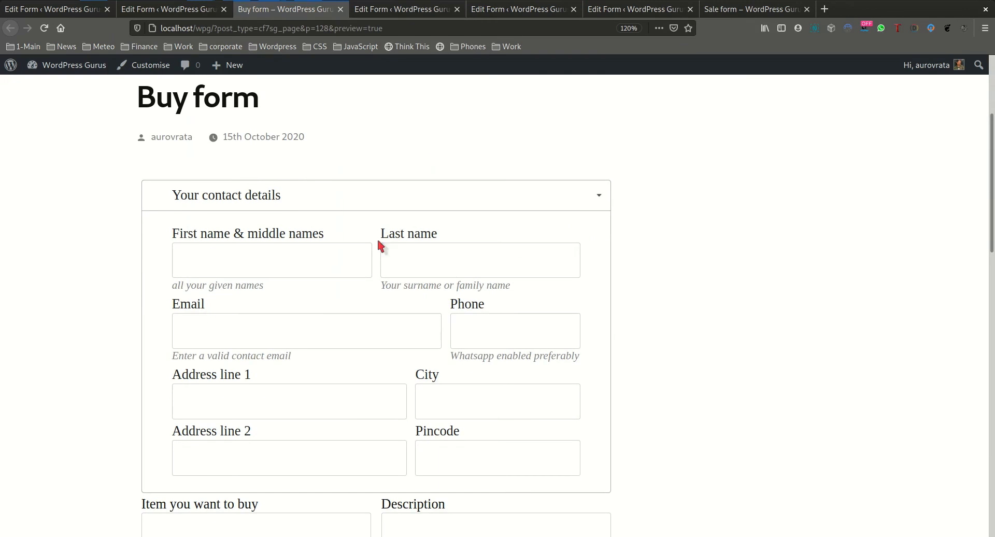
{"action": "scroll", "coordinate": [412, 290], "scroll_direction": "down", "scroll_amount": 3}
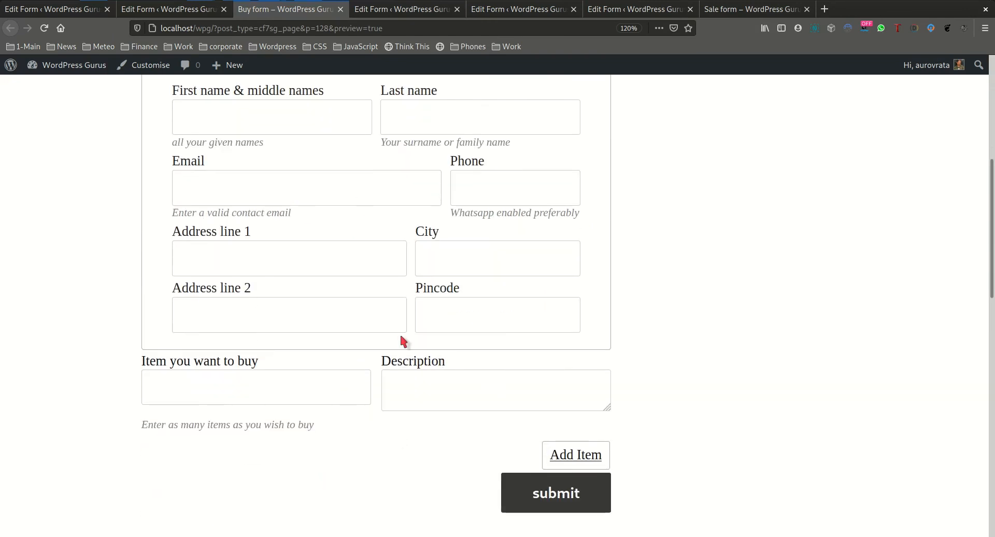
{"action": "scroll", "coordinate": [402, 339], "scroll_direction": "up", "scroll_amount": 2}
Close the Buy form and Address & Buy form editors, and move the Buy form preview beside the Sale form preview
{"action": "left_click", "coordinate": [192, 15]}
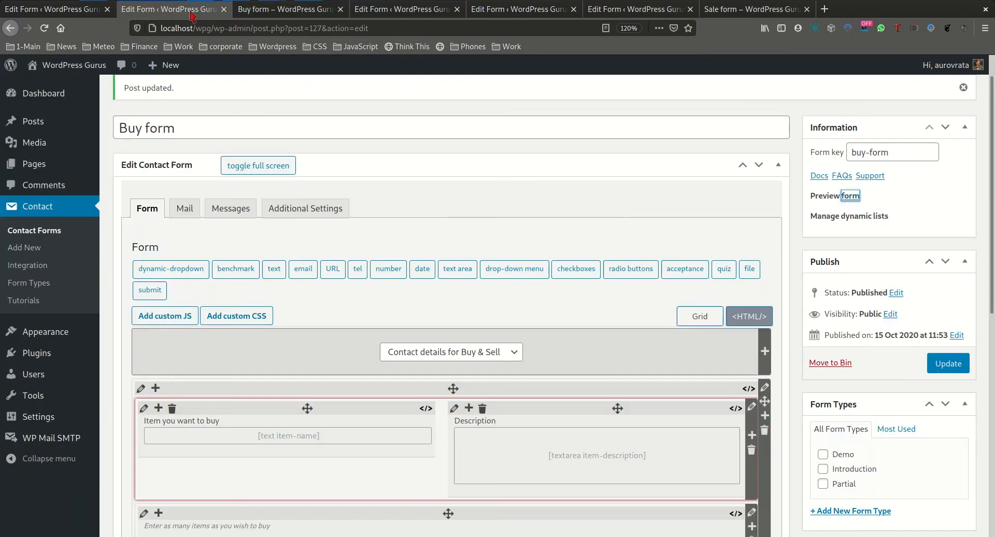
{"action": "scroll", "coordinate": [502, 269], "scroll_direction": "down", "scroll_amount": 3}
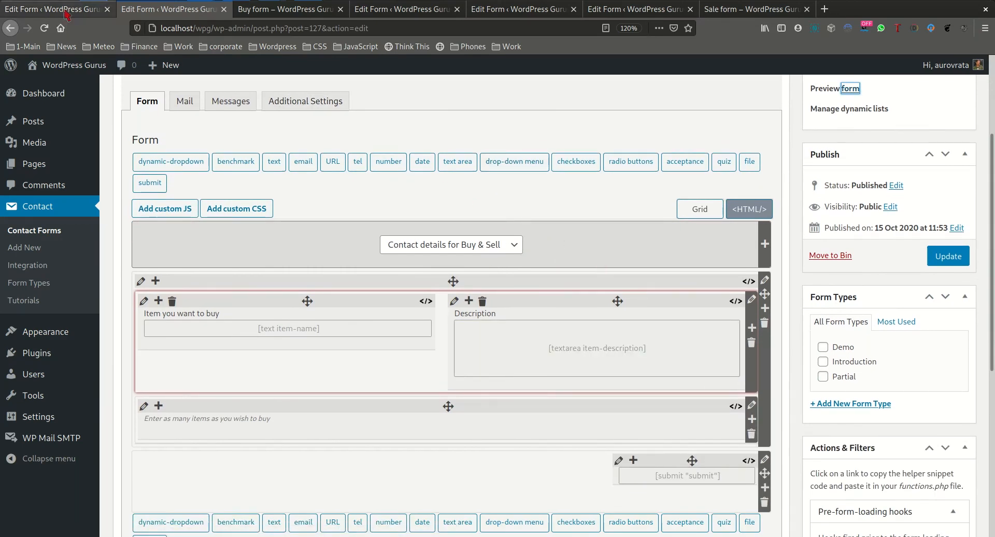
{"action": "left_click", "coordinate": [224, 9]}
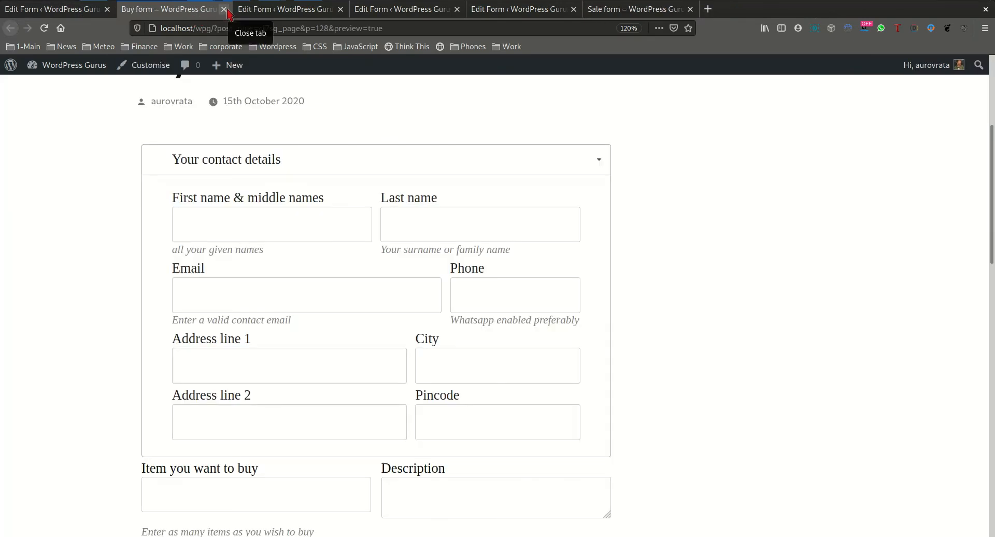
{"action": "left_click", "coordinate": [87, 13]}
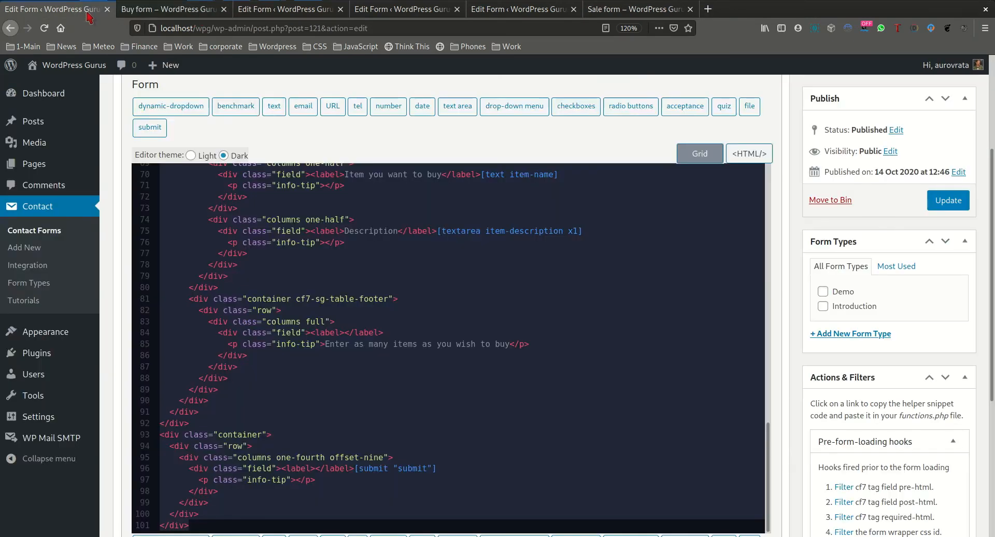
{"action": "left_click", "coordinate": [106, 10]}
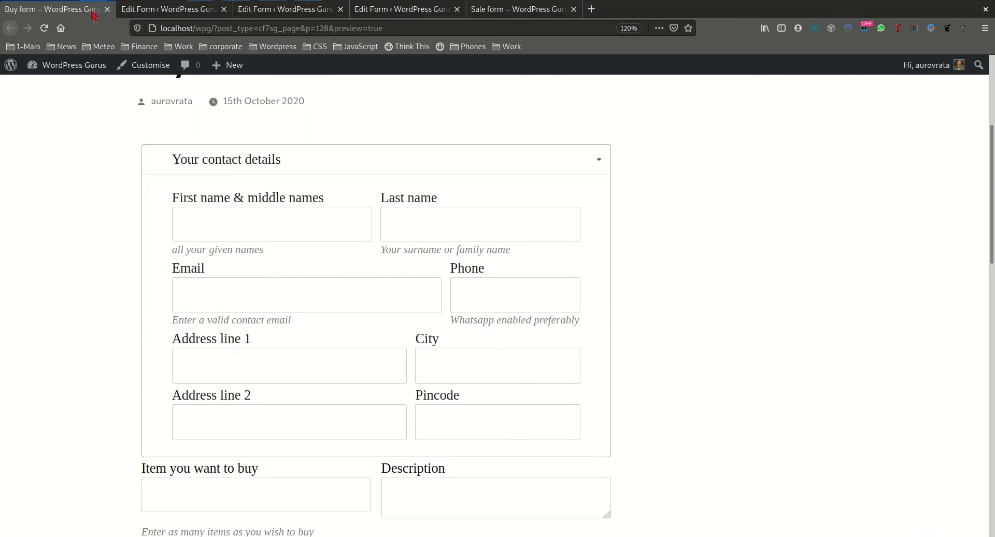
{"action": "left_click_drag", "start_coordinate": [77, 8], "coordinate": [521, 13]}
Compare the "Contact details for Buy & Sell" sub-form's layout with the contact section in the Sale form preview
{"action": "left_click", "coordinate": [155, 10]}
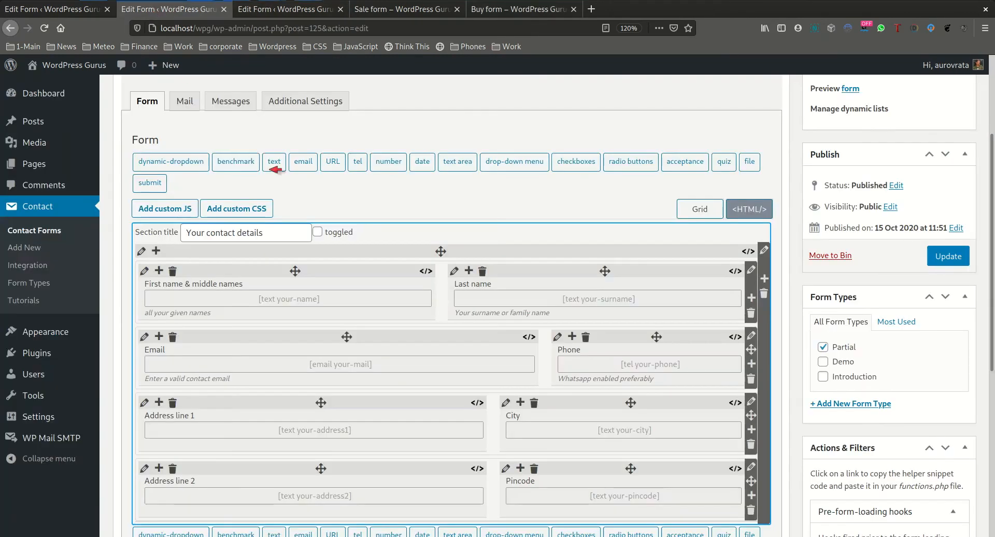
{"action": "scroll", "coordinate": [274, 169], "scroll_direction": "up", "scroll_amount": 3}
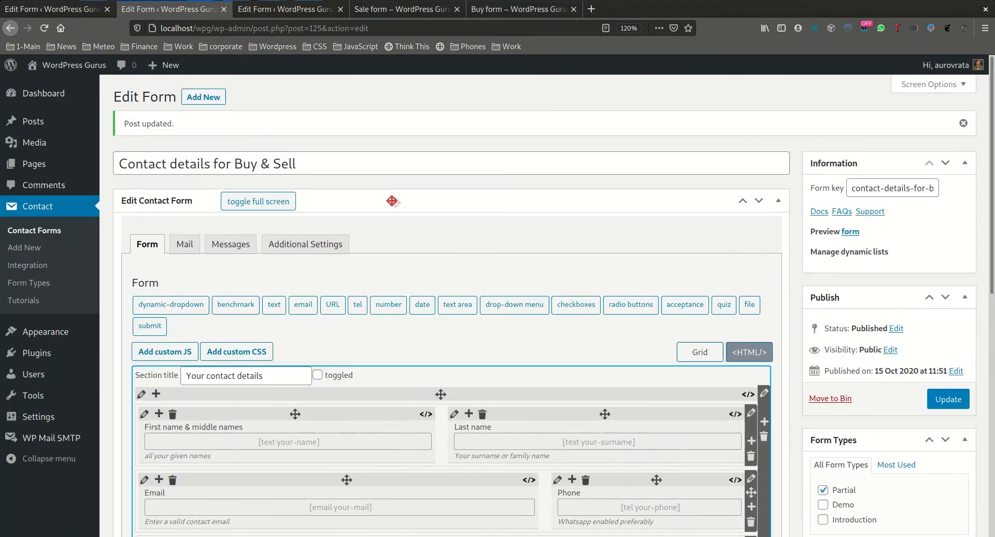
{"action": "scroll", "coordinate": [394, 206], "scroll_direction": "down", "scroll_amount": 3}
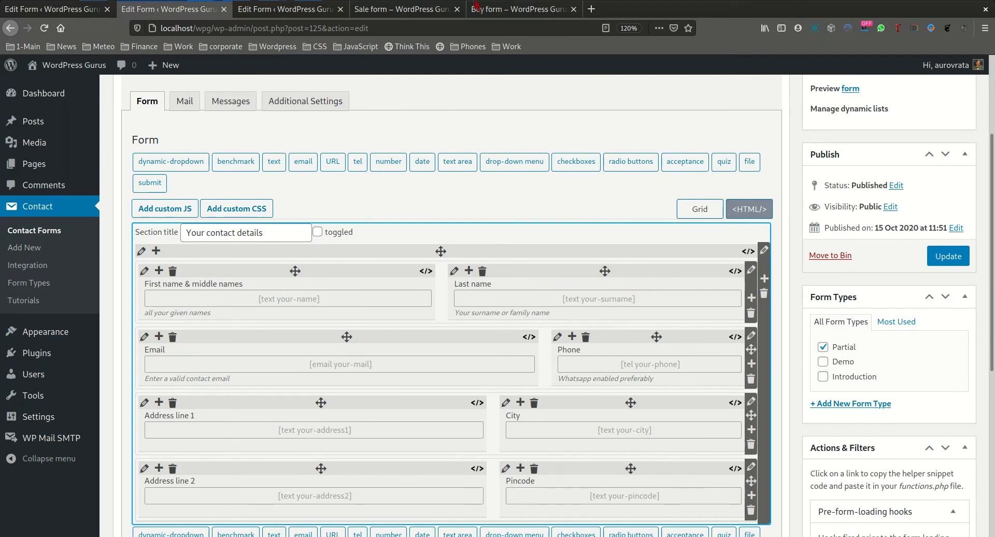
{"action": "left_click", "coordinate": [409, 14]}
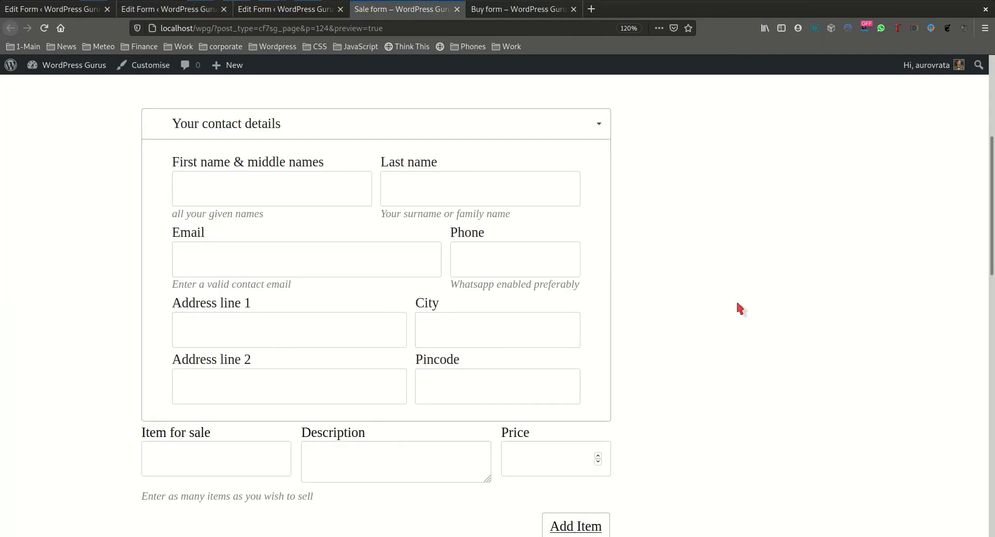
{"action": "scroll", "coordinate": [739, 301], "scroll_direction": "up", "scroll_amount": 1}
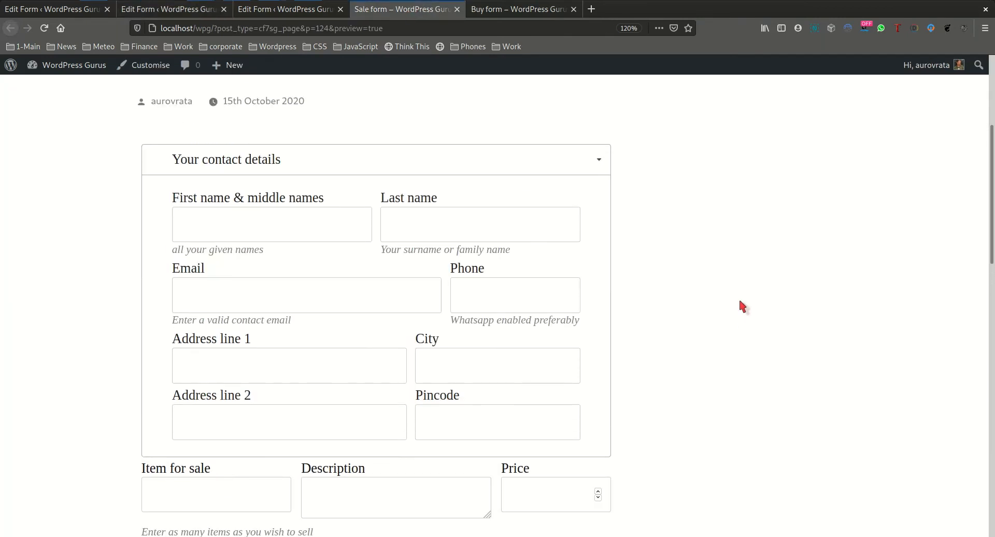
{"action": "scroll", "coordinate": [739, 302], "scroll_direction": "down", "scroll_amount": 2}
{"action": "scroll", "coordinate": [735, 303], "scroll_direction": "up", "scroll_amount": 1}
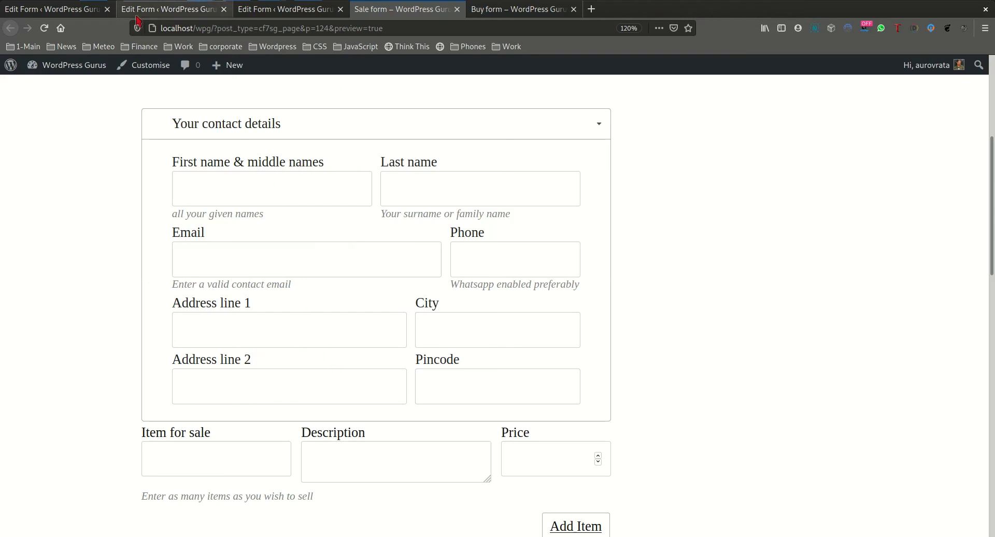
In the contact details sub-form, relabel the [text your-name] field "First name", set its tip to "Your given name", and update the form
{"action": "left_click", "coordinate": [61, 9]}
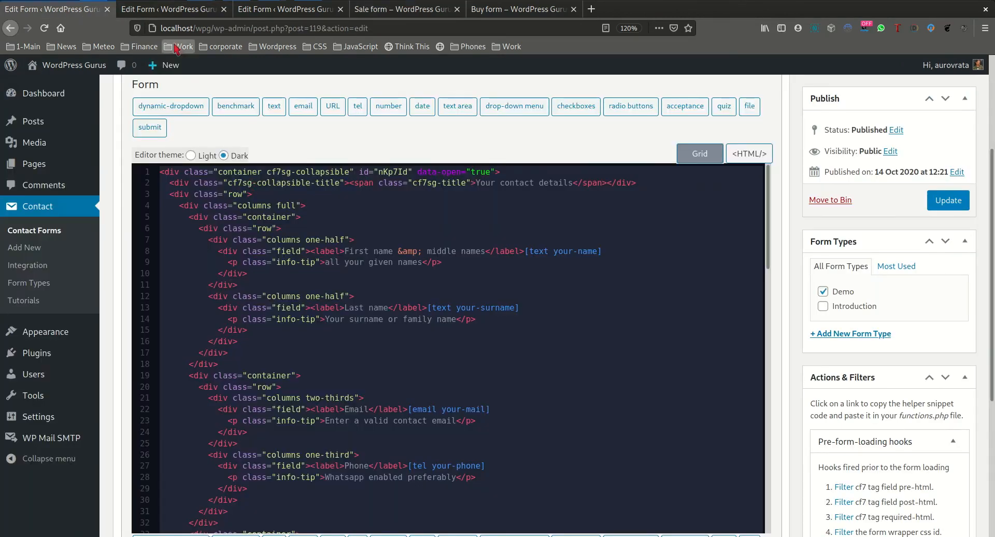
{"action": "left_click", "coordinate": [184, 16]}
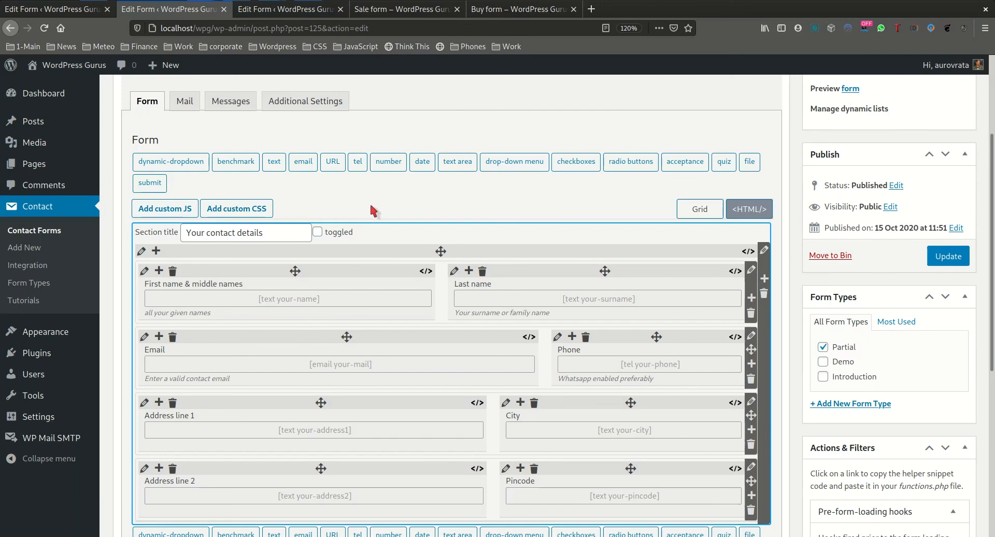
{"action": "scroll", "coordinate": [421, 164], "scroll_direction": "down", "scroll_amount": 3}
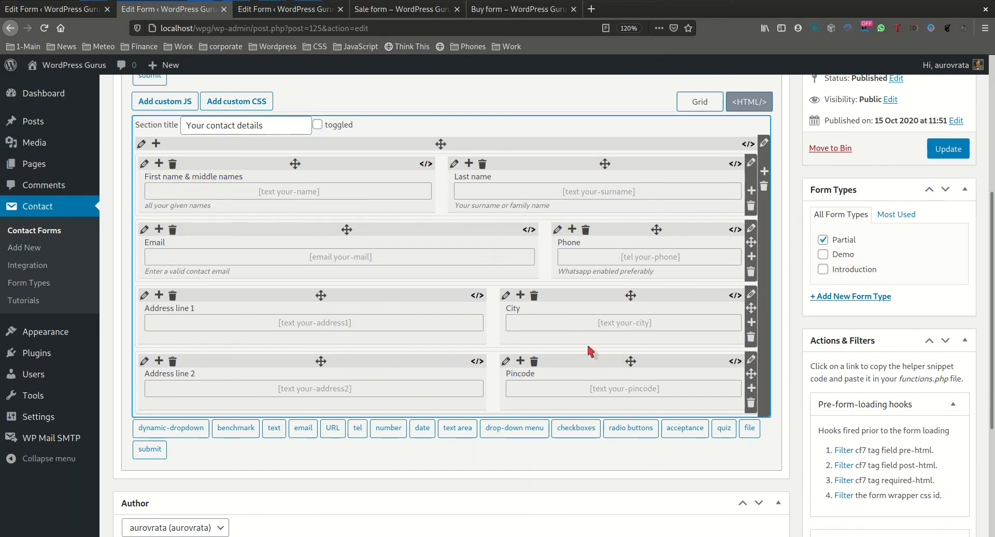
{"action": "scroll", "coordinate": [593, 348], "scroll_direction": "up", "scroll_amount": 2}
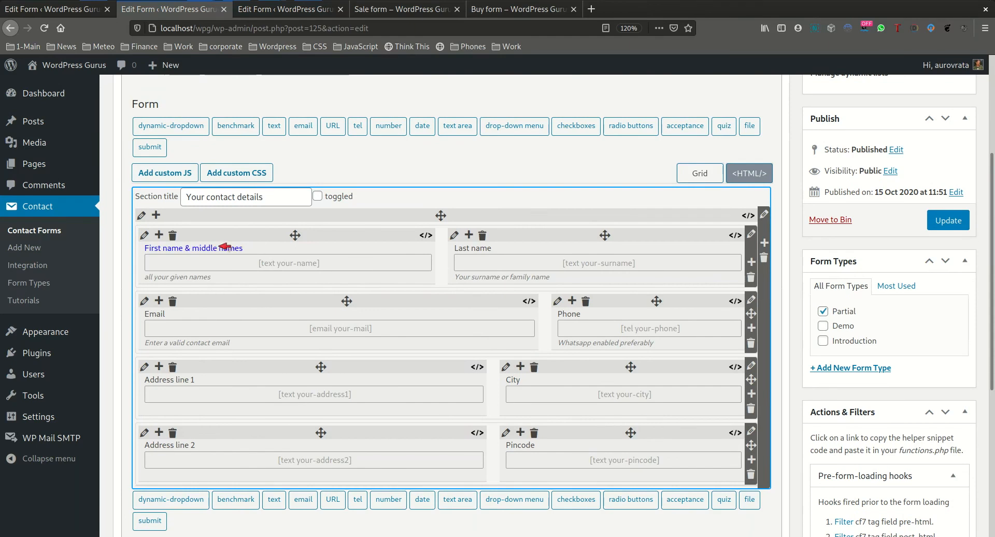
{"action": "left_click", "coordinate": [220, 248]}
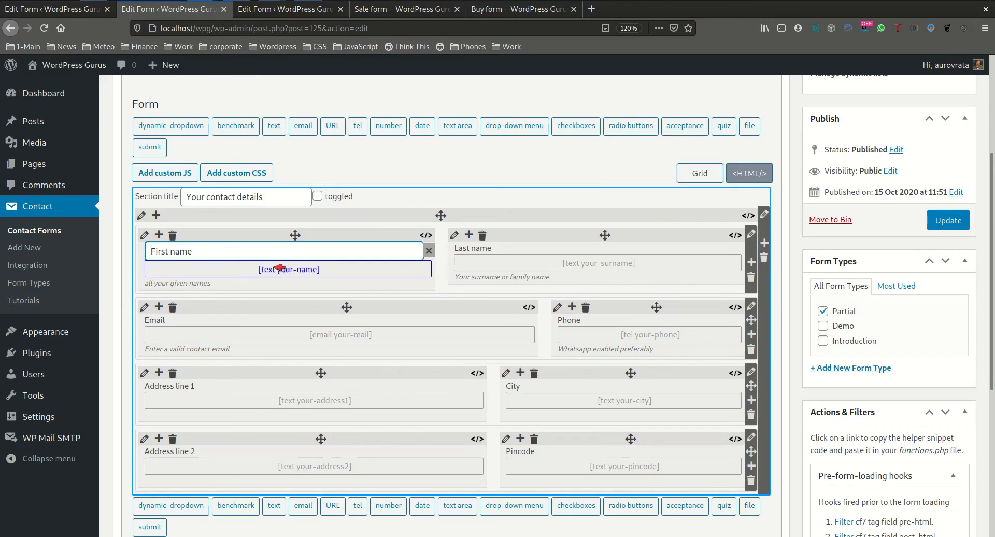
{"action": "left_click", "coordinate": [194, 284]}
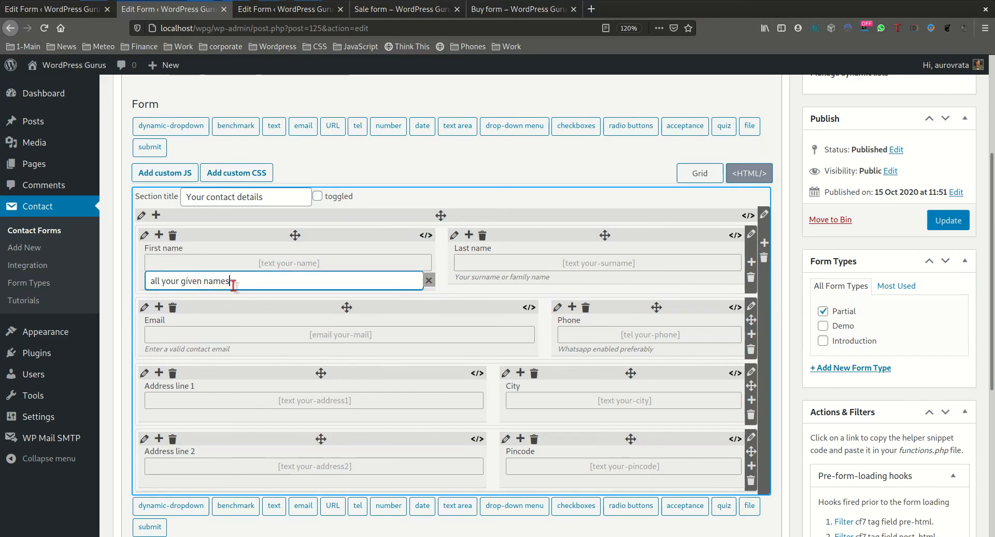
{"action": "left_click_drag", "start_coordinate": [240, 281], "coordinate": [147, 281]}
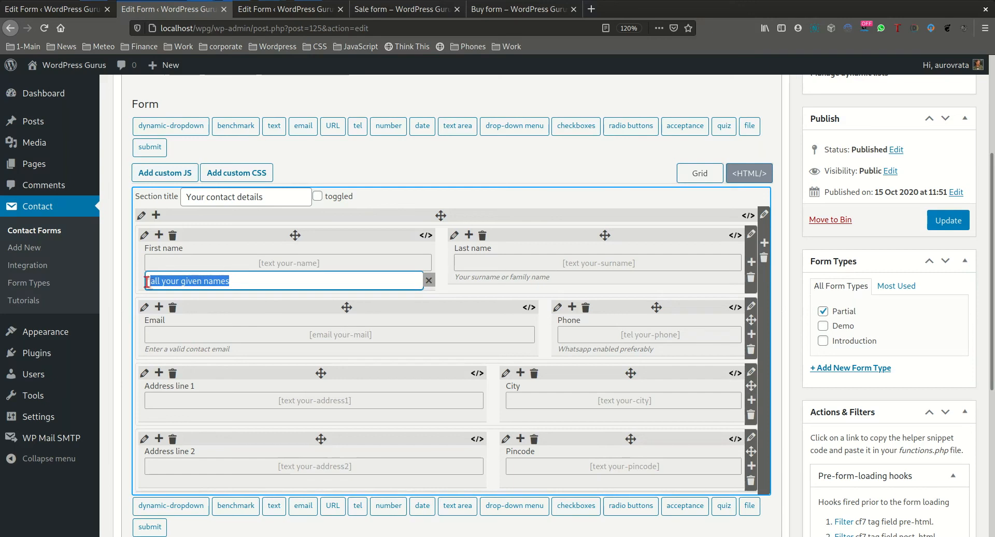
{"action": "type", "text": "Yo"}
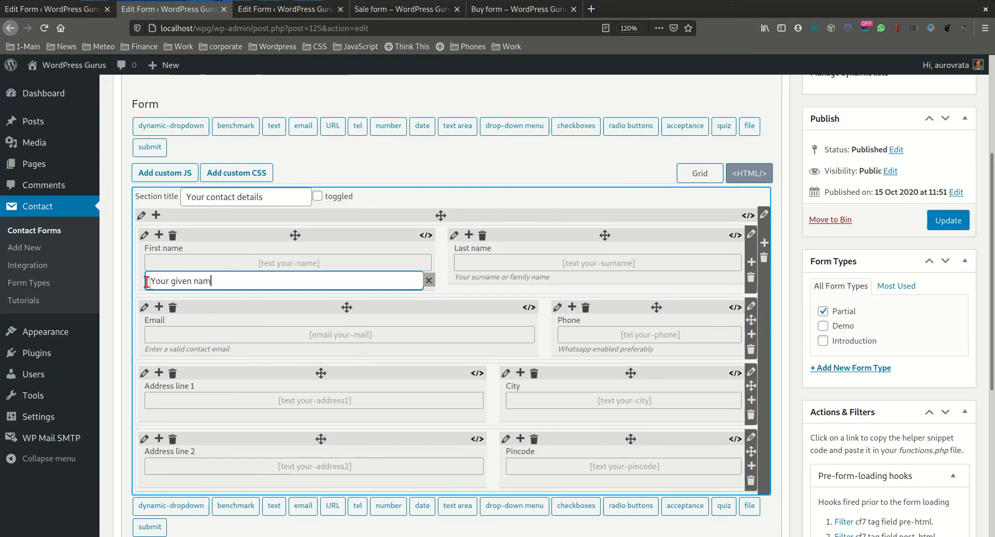
{"action": "type", "text": "ur given name"}
{"action": "key", "text": "Tab"}
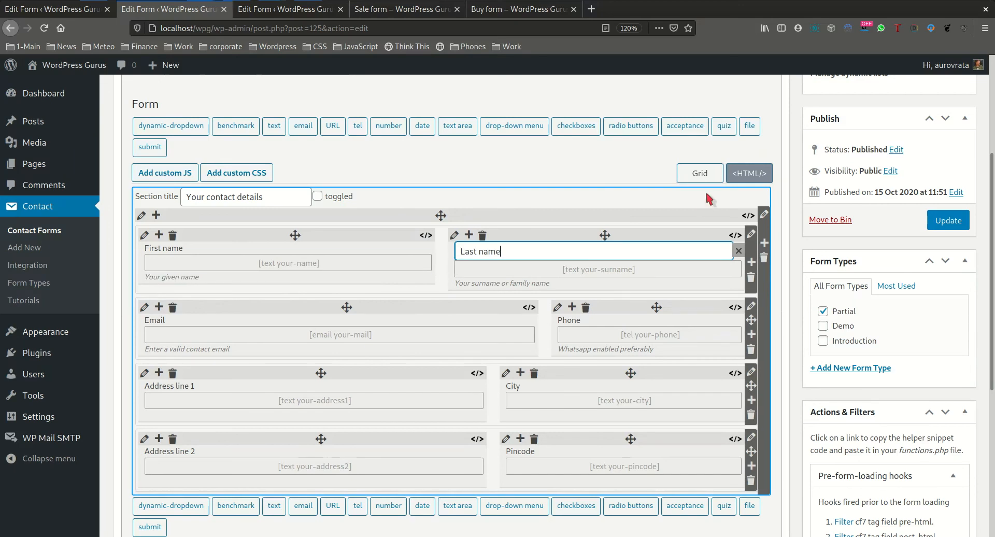
{"action": "left_click", "coordinate": [959, 218]}
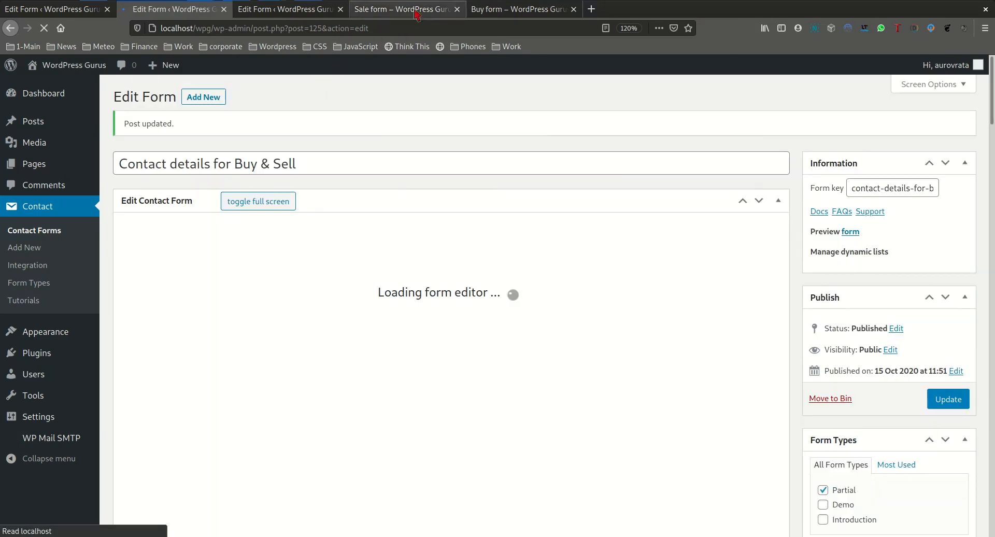
Reload the Sale form preview and check the first name field's label and tip in the contact section
{"action": "left_click", "coordinate": [417, 15]}
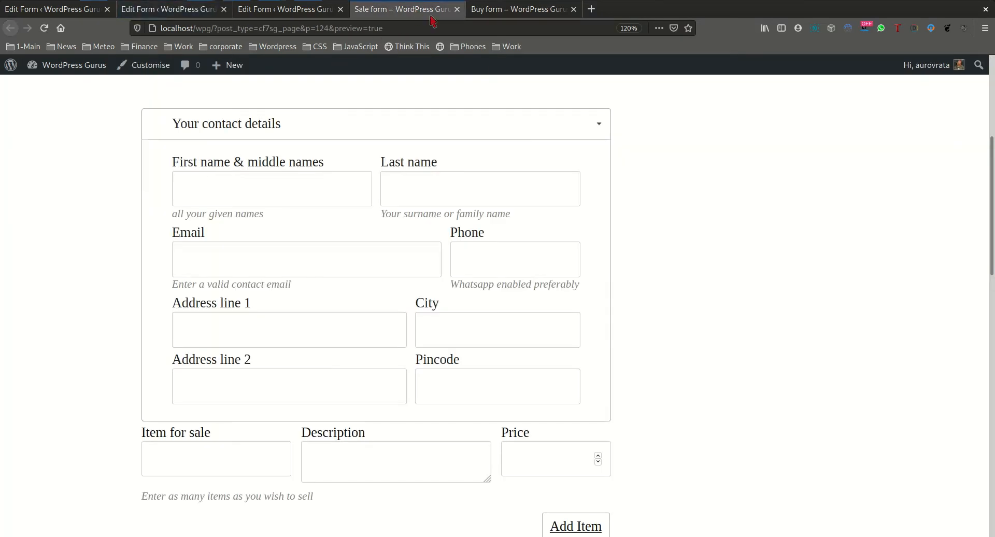
{"action": "scroll", "coordinate": [698, 219], "scroll_direction": "down", "scroll_amount": 3}
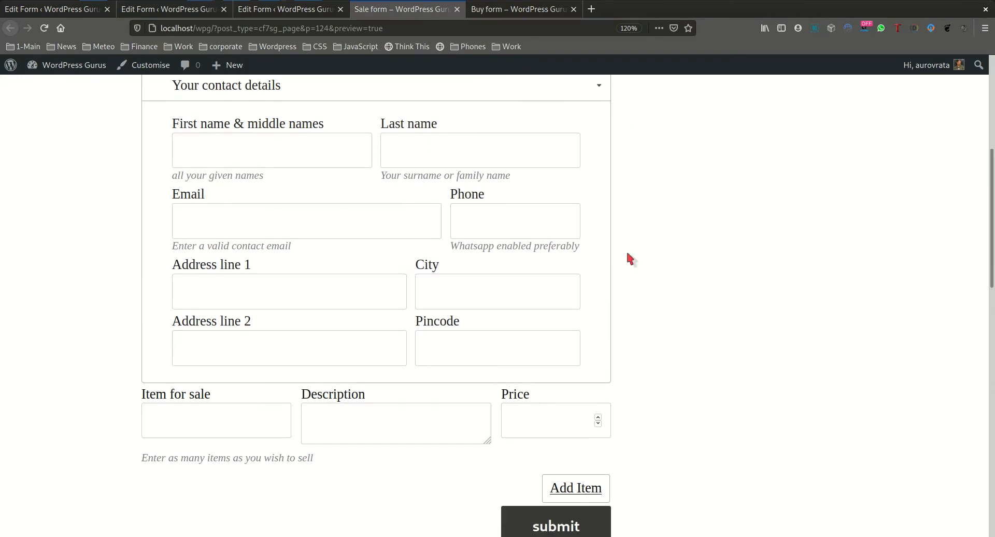
{"action": "left_click", "coordinate": [44, 28]}
{"action": "scroll", "coordinate": [74, 228], "scroll_direction": "up", "scroll_amount": 5}
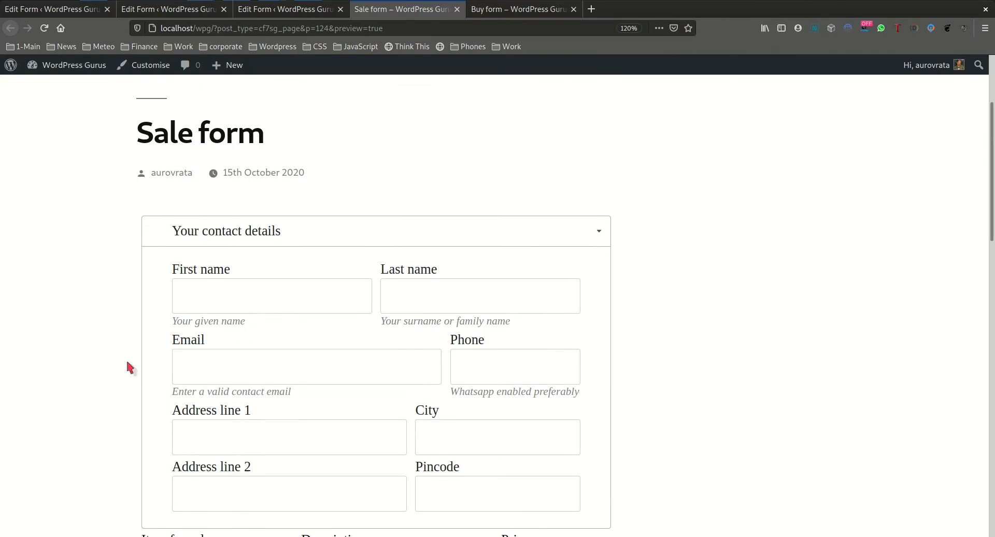
{"action": "scroll", "coordinate": [184, 259], "scroll_direction": "down", "scroll_amount": 5}
{"action": "scroll", "coordinate": [240, 320], "scroll_direction": "up", "scroll_amount": 4}
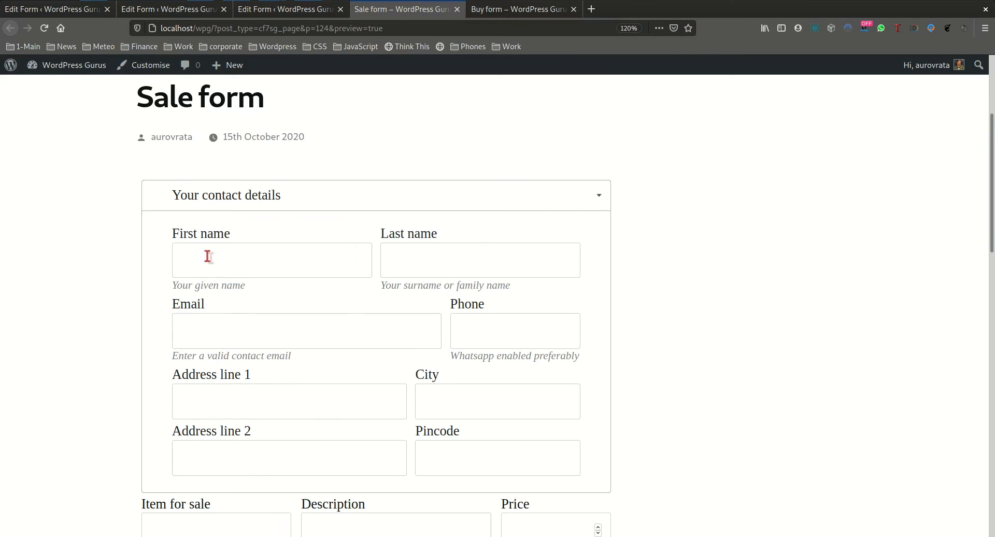
{"action": "scroll", "coordinate": [207, 256], "scroll_direction": "down", "scroll_amount": 1}
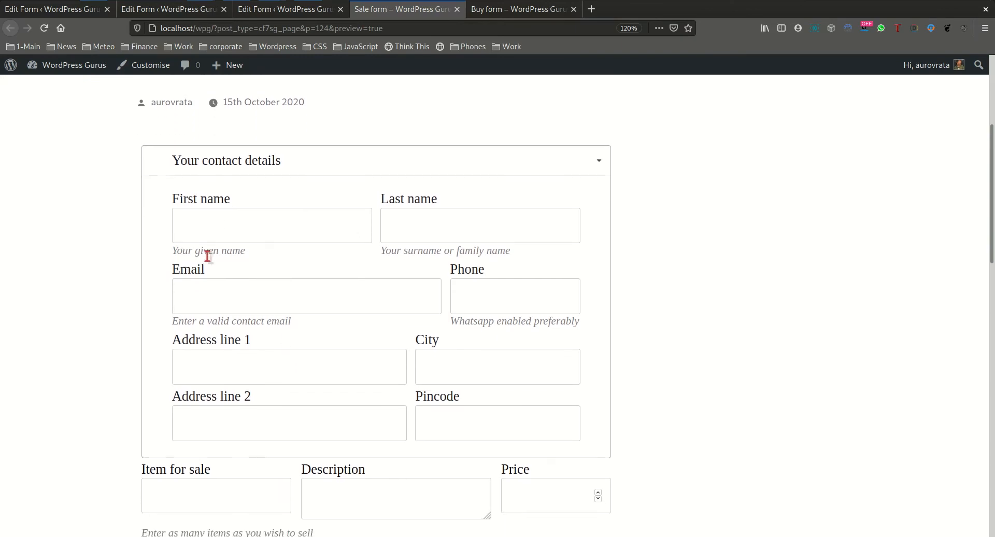
Reload the Buy form preview and check its contact section, items table and submit row
{"action": "left_click", "coordinate": [527, 11]}
{"action": "left_click", "coordinate": [44, 28]}
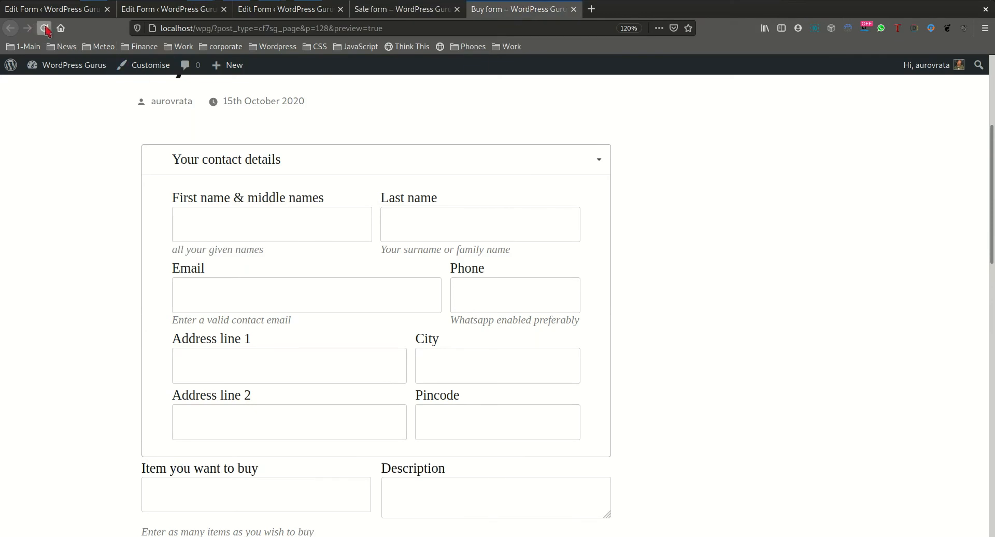
{"action": "scroll", "coordinate": [162, 278], "scroll_direction": "up", "scroll_amount": 3}
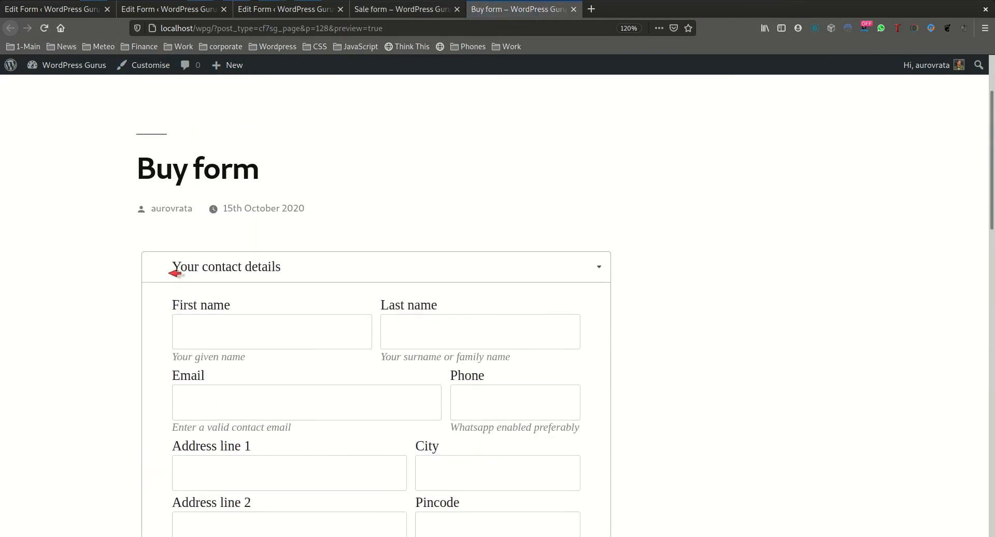
{"action": "scroll", "coordinate": [324, 309], "scroll_direction": "down", "scroll_amount": 4}
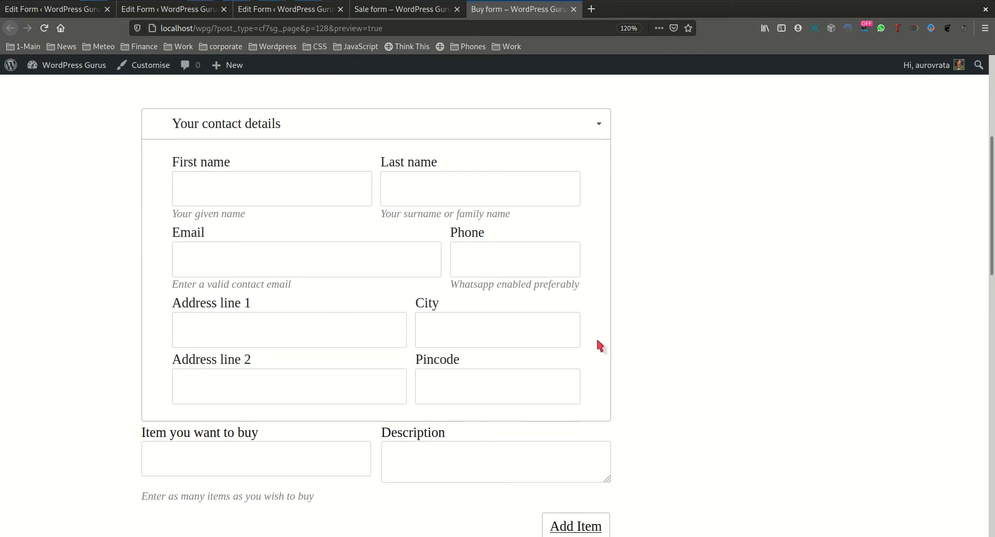
{"action": "scroll", "coordinate": [616, 388], "scroll_direction": "down", "scroll_amount": 3}
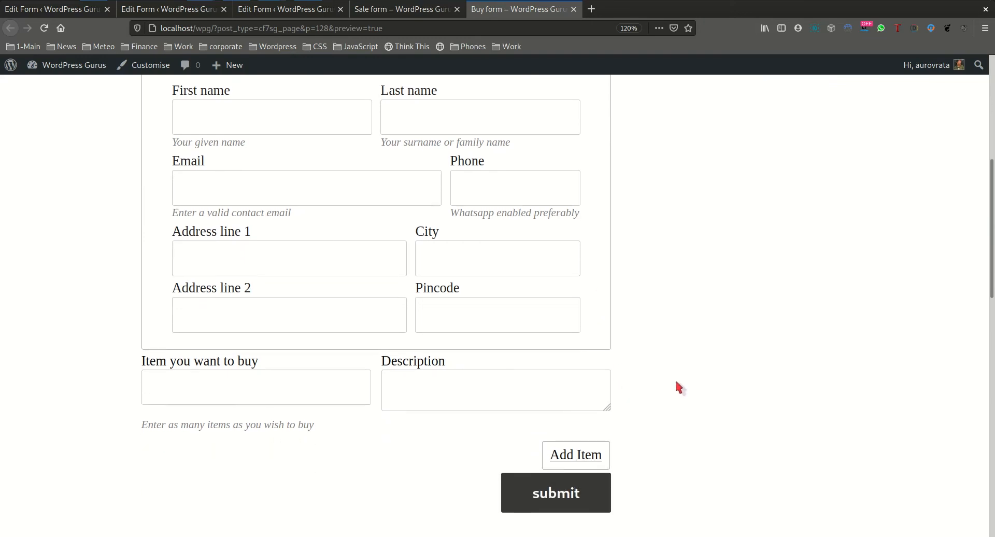
{"action": "scroll", "coordinate": [677, 382], "scroll_direction": "up", "scroll_amount": 5}
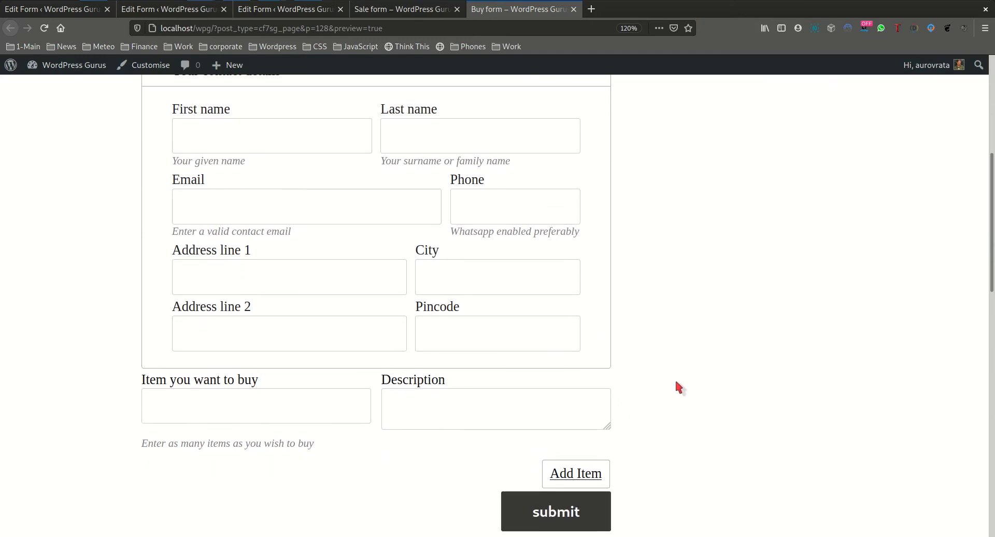
Revisit the Sale form preview and review the Sale form's grid layout in the editor
{"action": "left_click", "coordinate": [423, 12]}
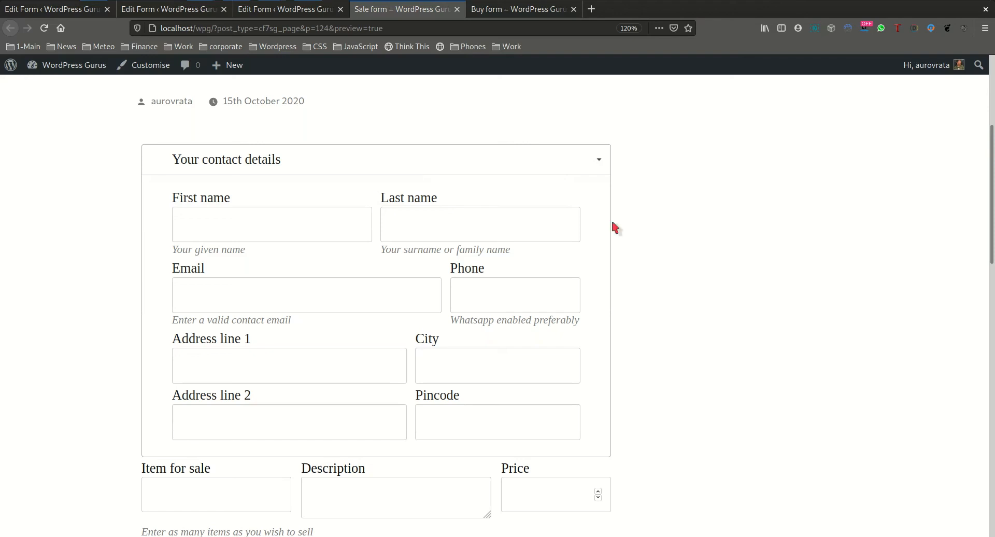
{"action": "left_click", "coordinate": [276, 11]}
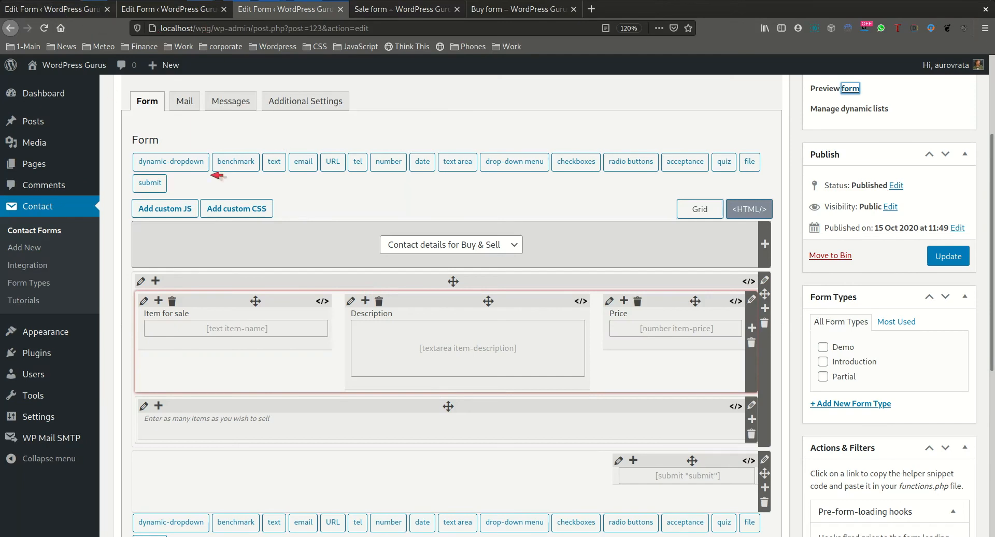
{"action": "scroll", "coordinate": [465, 292], "scroll_direction": "down", "scroll_amount": 5}
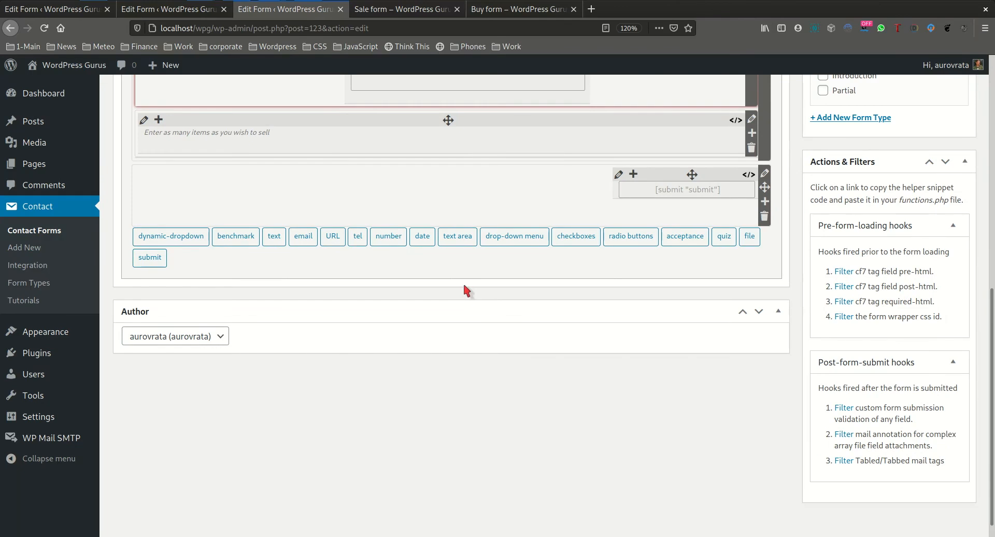
{"action": "scroll", "coordinate": [464, 289], "scroll_direction": "up", "scroll_amount": 3}
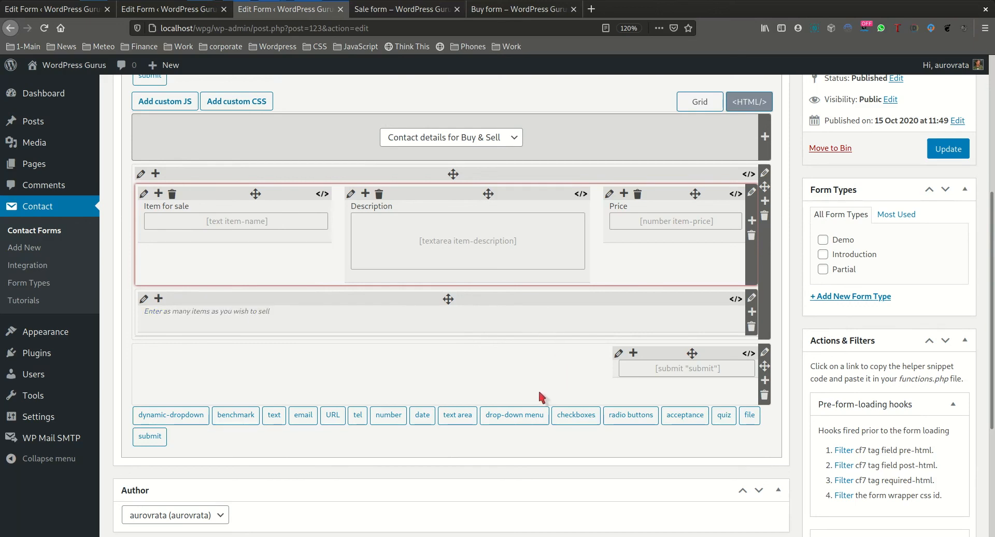
{"action": "scroll", "coordinate": [546, 378], "scroll_direction": "up", "scroll_amount": 4}
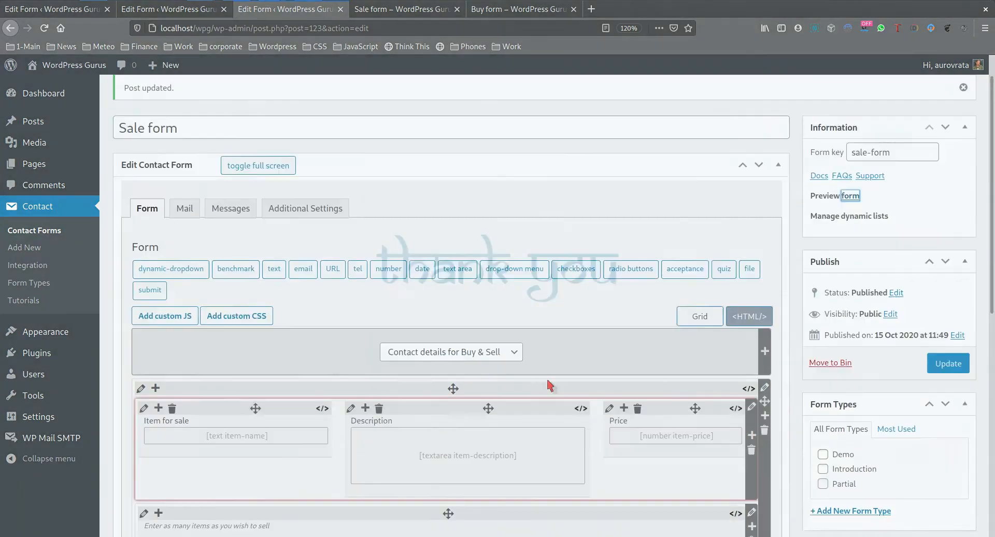
{"action": "scroll", "coordinate": [547, 377], "scroll_direction": "up", "scroll_amount": 1}
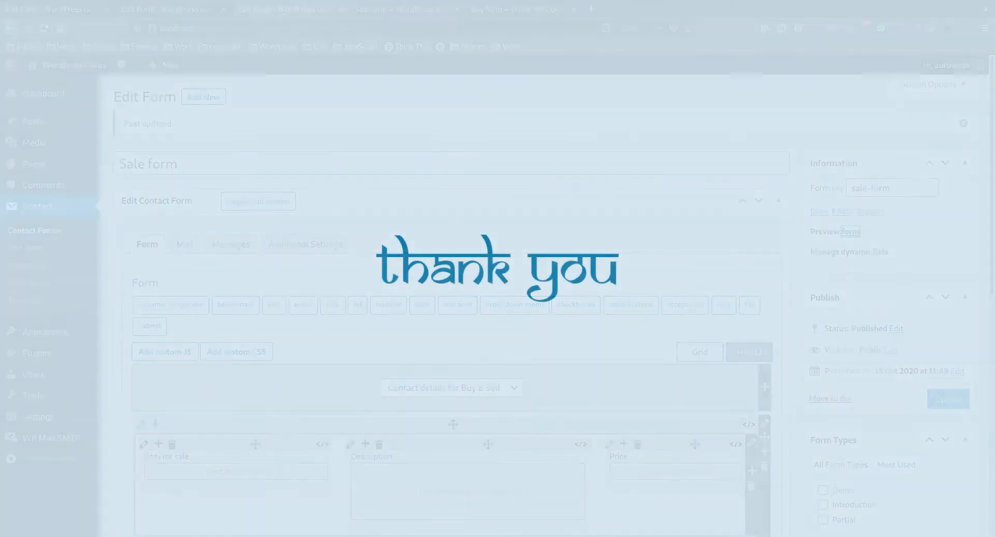